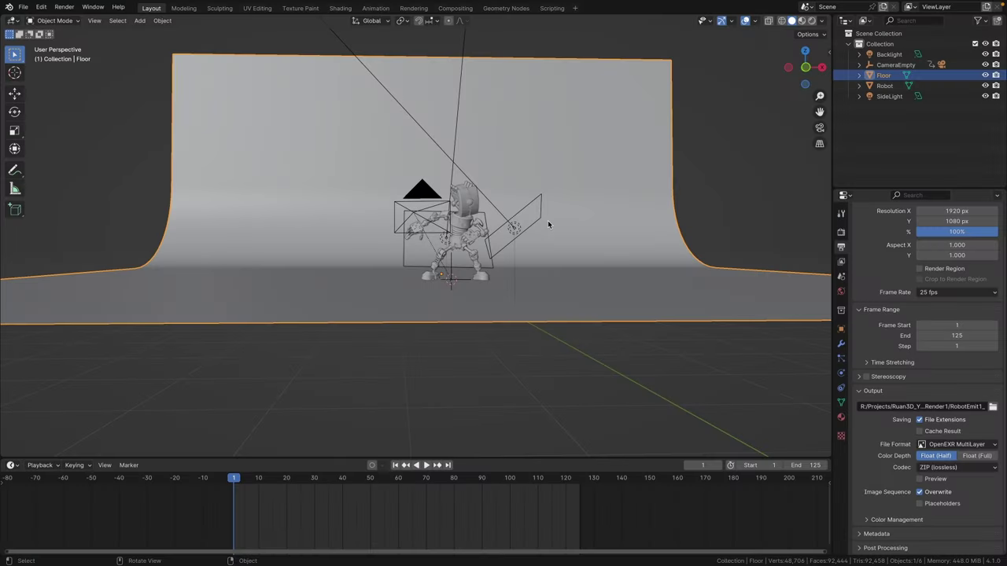
Step: Look over the robot scene and move the animation to frame 29
drag(548, 221, 478, 249)
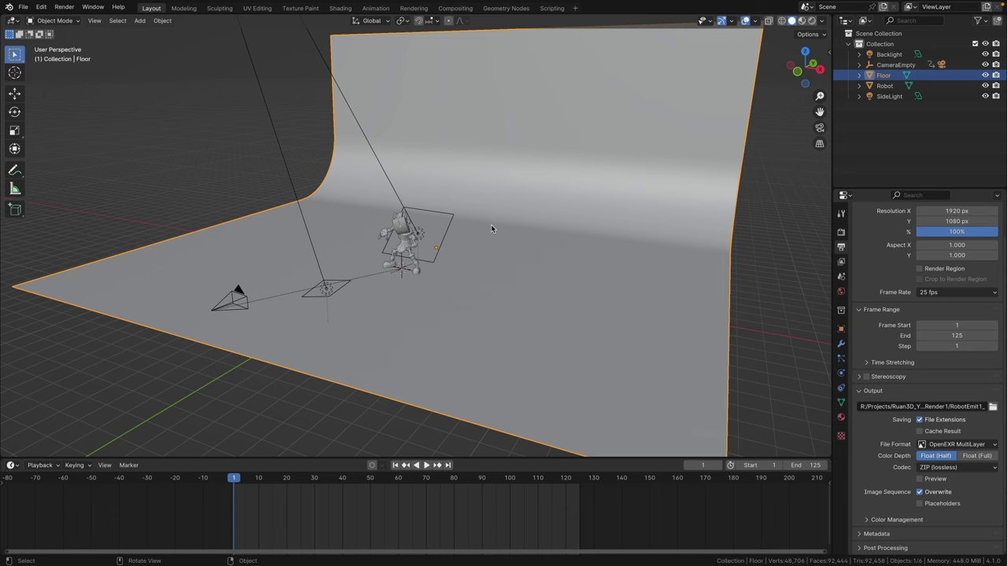
scroll(528, 245, up, 4)
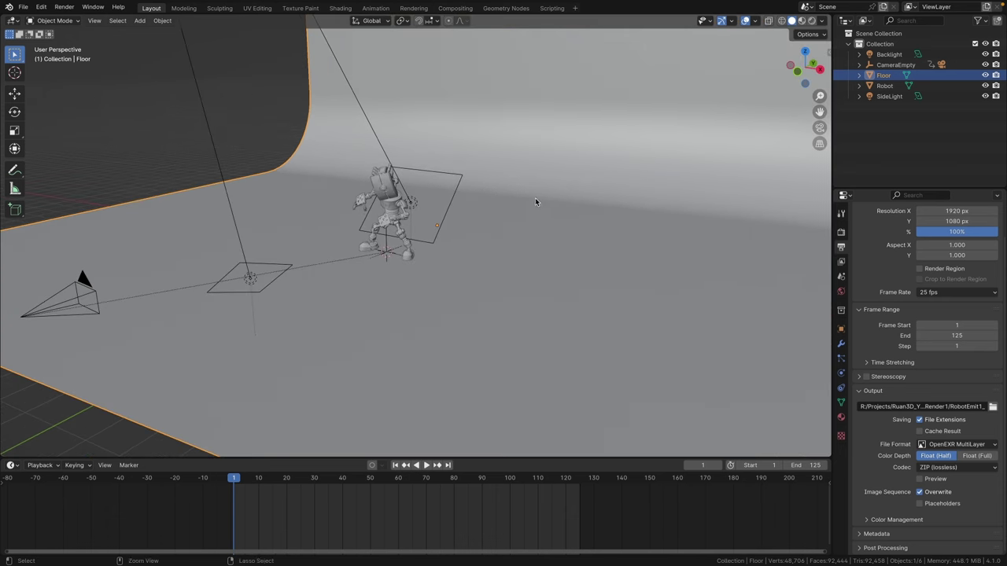
scroll(486, 207, down, 5)
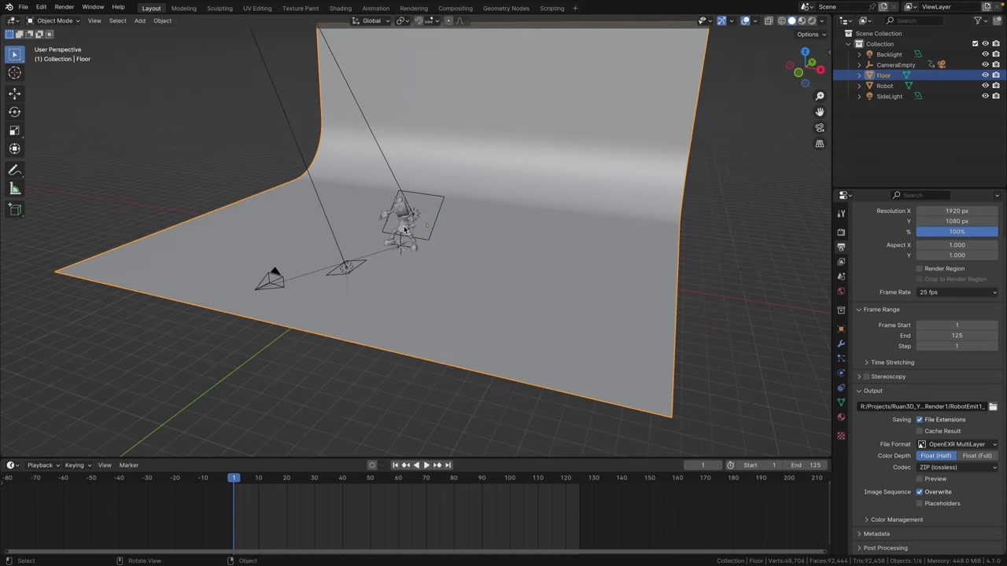
click(253, 280)
drag(246, 481, 312, 486)
Step: Select the Robot mesh and show it close up in the Shading workspace with its rendered materials
click(424, 249)
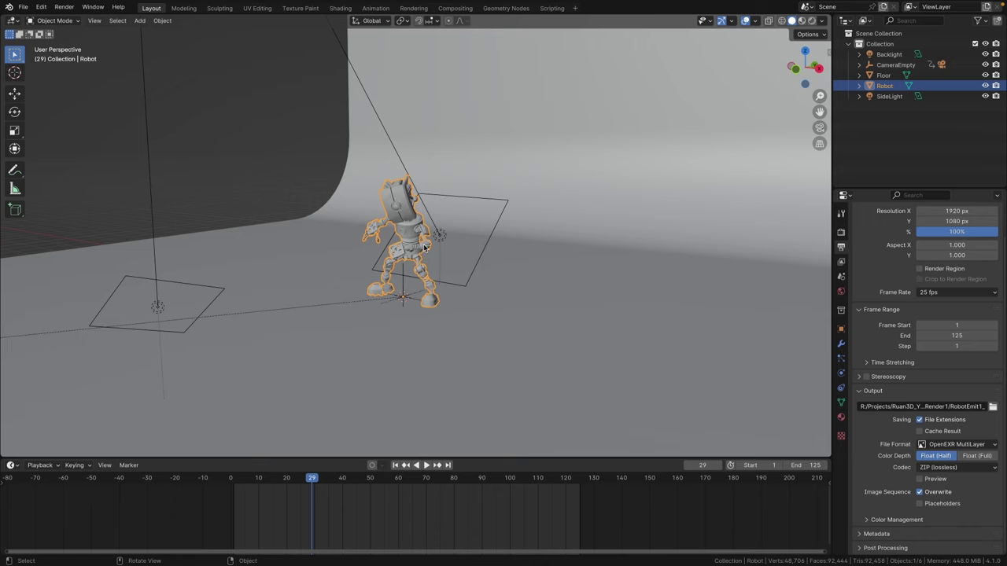
scroll(440, 214, up, 3)
drag(441, 188, 472, 194)
scroll(472, 194, up, 1)
scroll(408, 192, down, 2)
drag(408, 194, 439, 206)
scroll(440, 213, down, 2)
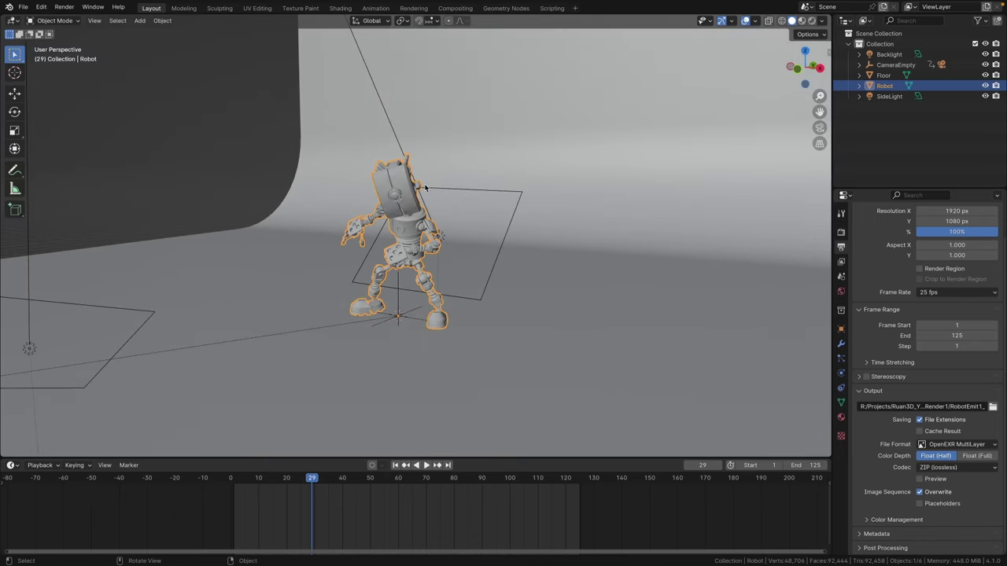
drag(488, 197, 575, 263)
drag(587, 228, 547, 168)
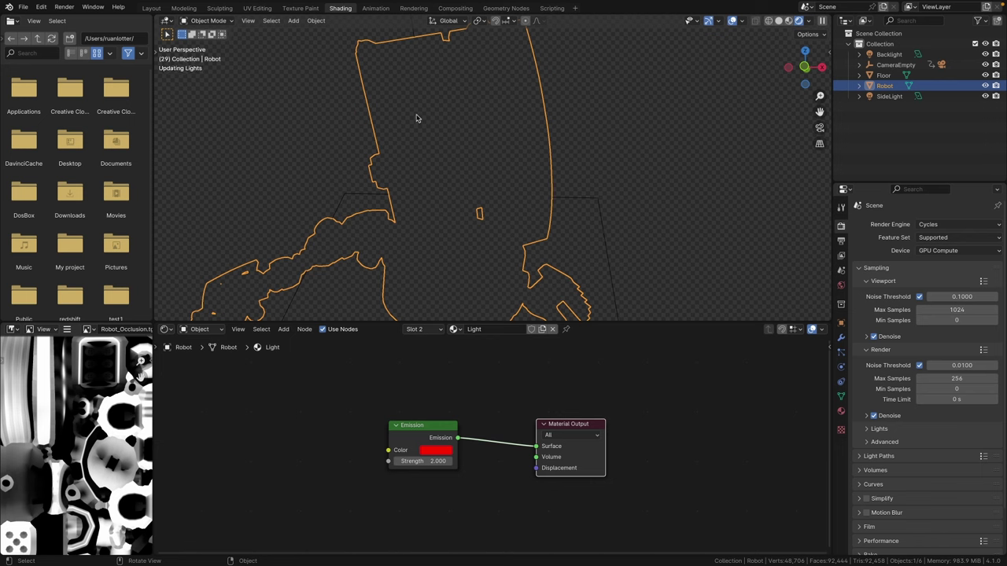
mouse_move(382, 139)
mouse_down()
mouse_move(542, 210)
mouse_move(503, 162)
mouse_move(535, 140)
mouse_up()
scroll(535, 139, down, 2)
Step: Display the lambert5SG.001 material in the robot's slot 1 and examine its node setup
click(424, 330)
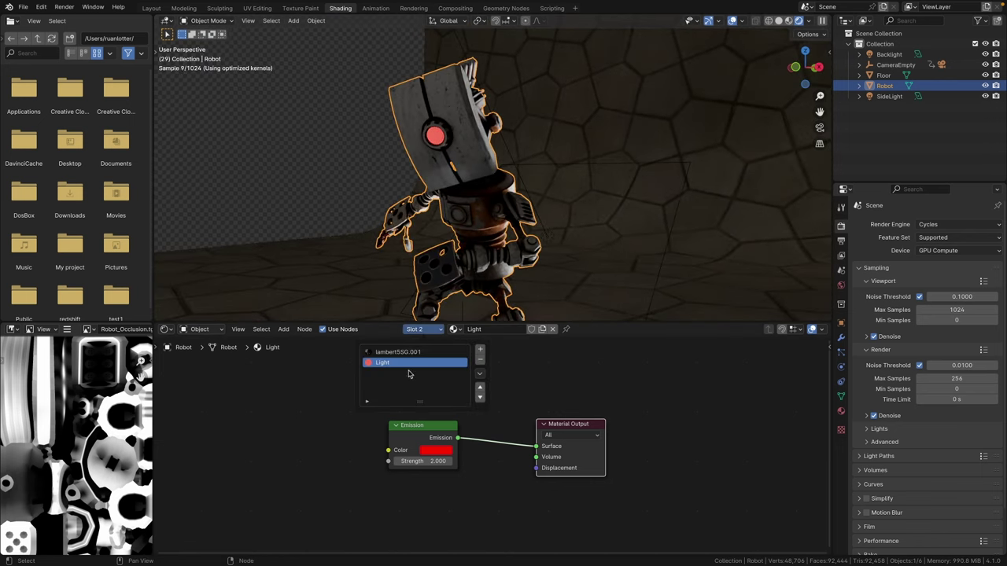
click(417, 329)
click(409, 351)
scroll(550, 377, down, 4)
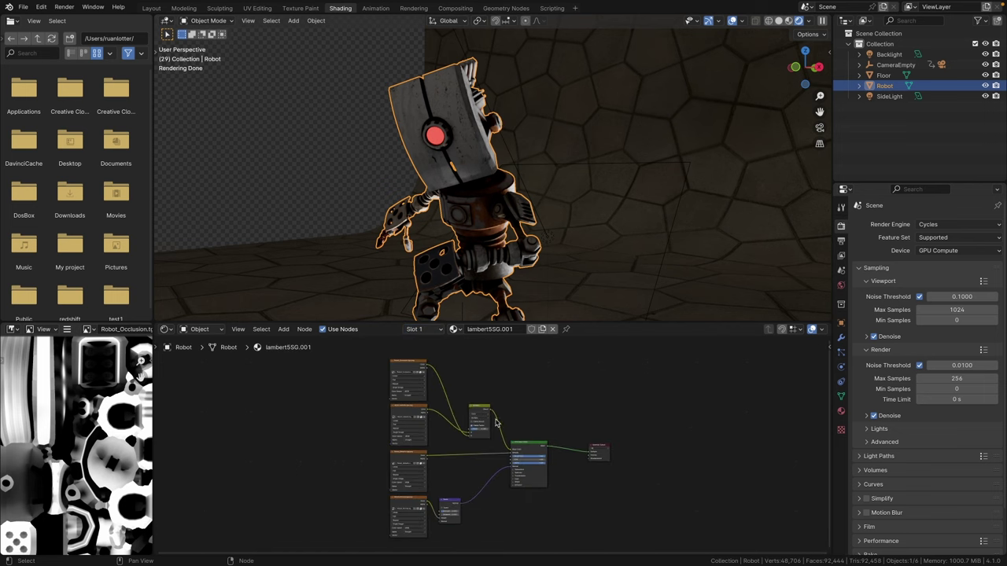
scroll(501, 417, down, 1)
scroll(497, 415, up, 2)
scroll(492, 429, up, 3)
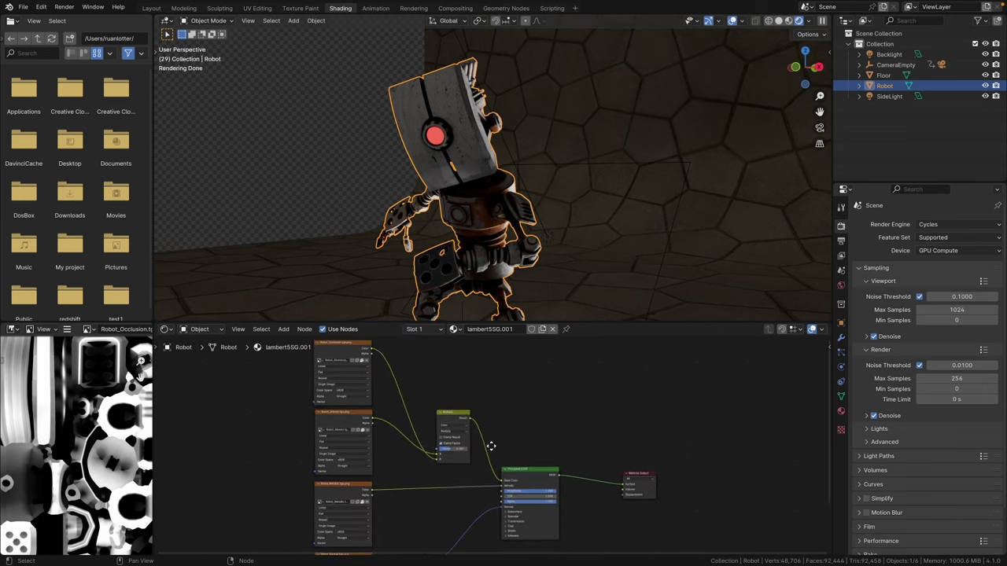
Step: Display the Light material in the robot's slot 2 and examine its Emission node and the glowing eye
click(417, 330)
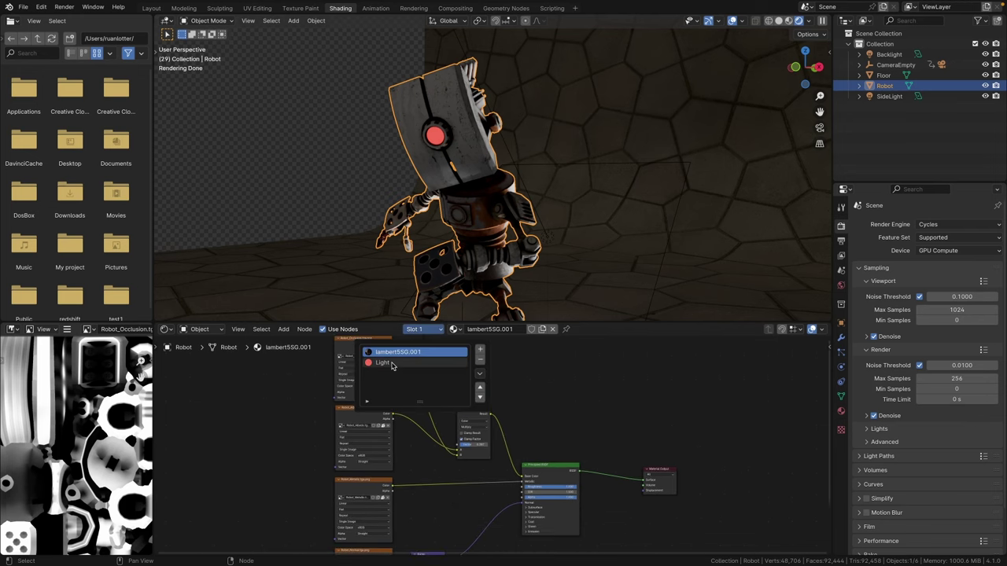
click(384, 363)
scroll(384, 438, up, 3)
scroll(465, 368, up, 3)
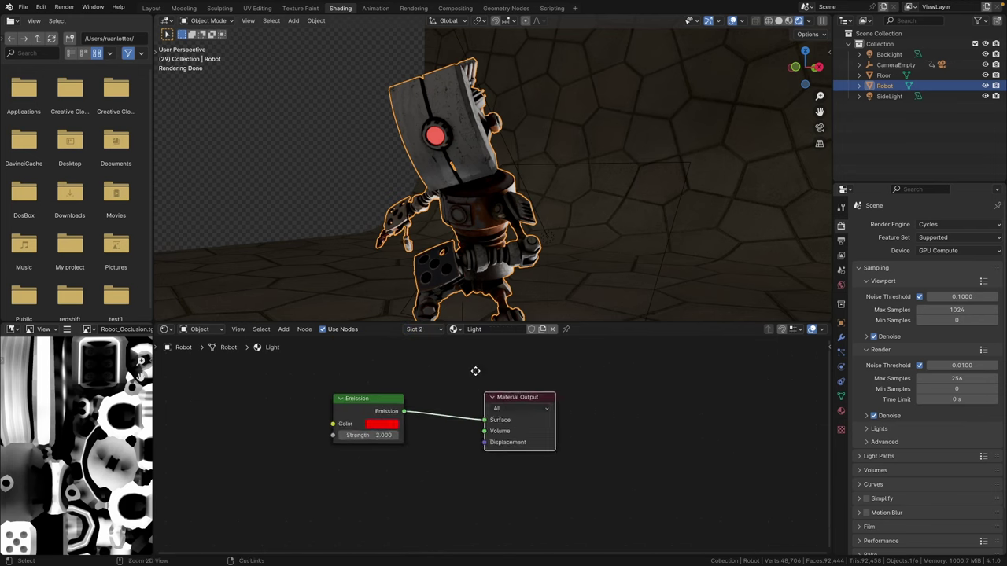
scroll(517, 133, up, 3)
drag(472, 236, 513, 213)
scroll(512, 136, up, 5)
scroll(512, 212, down, 3)
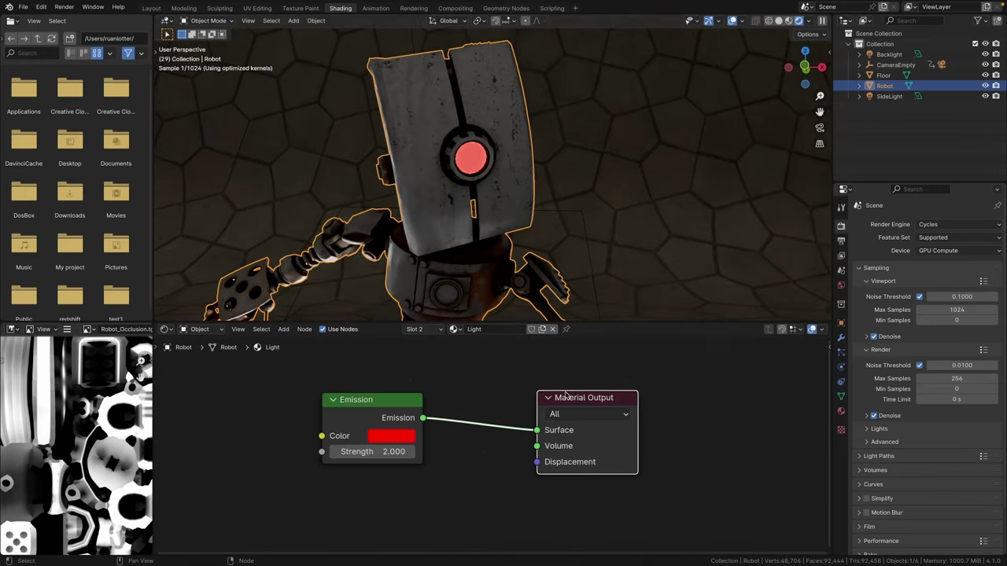
scroll(461, 447, down, 2)
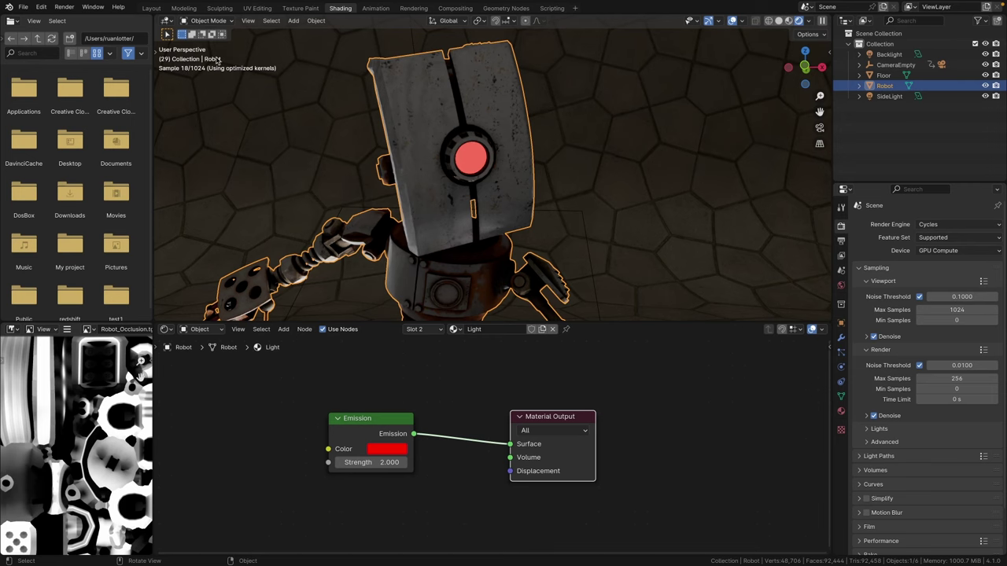
Step: Return to the Layout workspace and review the scene's render engine and sampling settings
click(151, 7)
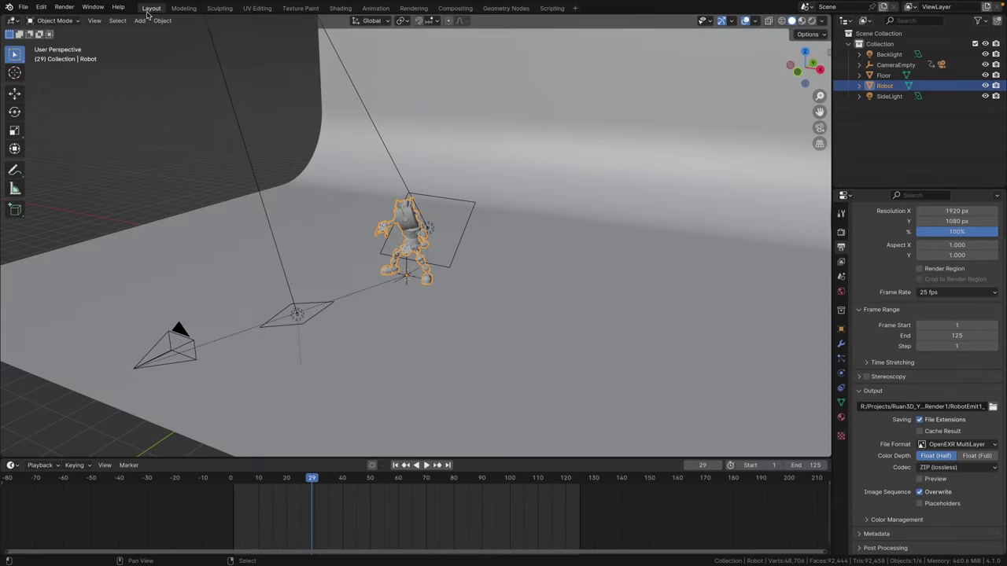
drag(490, 197, 519, 197)
click(841, 232)
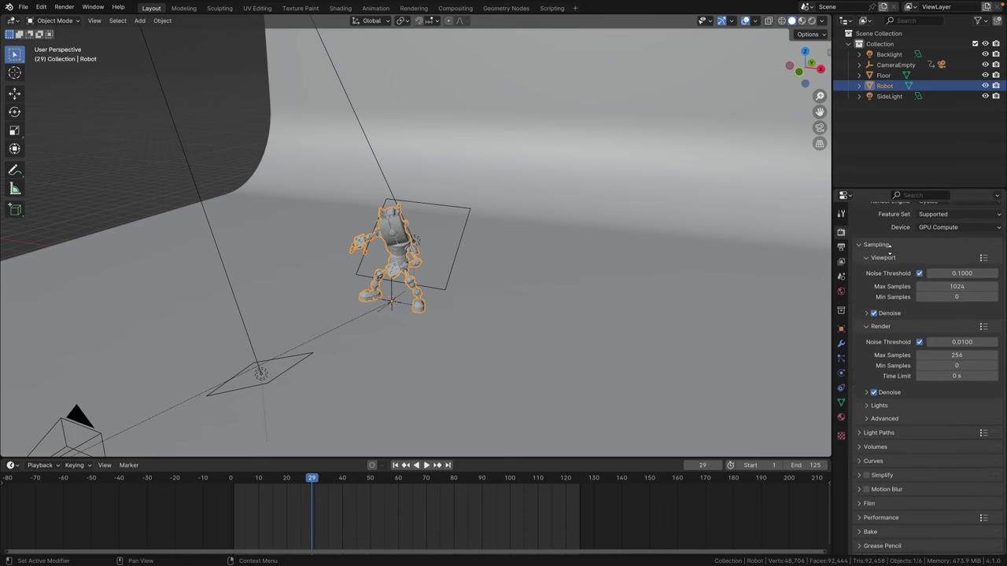
scroll(933, 230, up, 1)
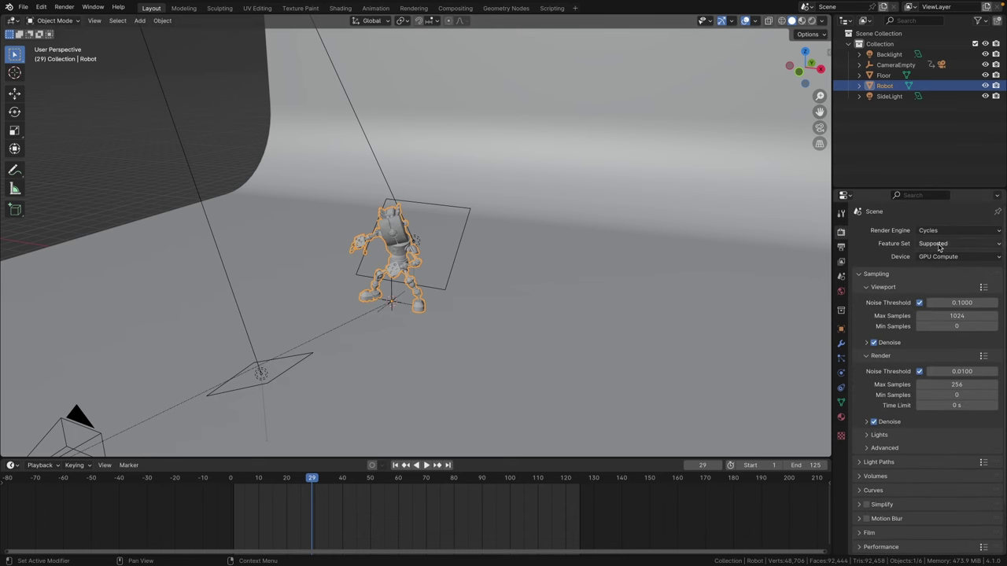
Step: Review the view layer's render passes, checking the Combined data pass and the Emission light pass
click(842, 262)
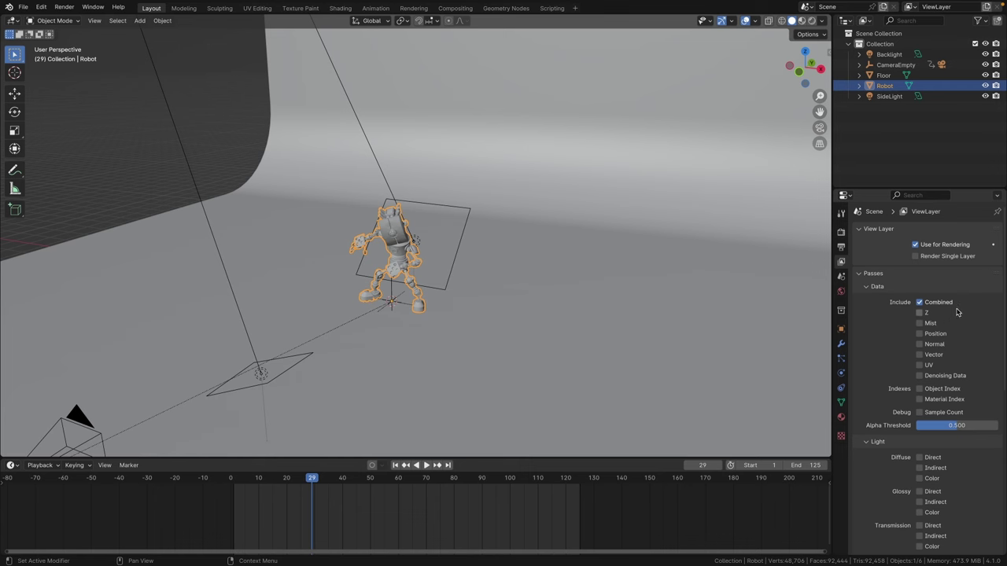
scroll(892, 361, down, 7)
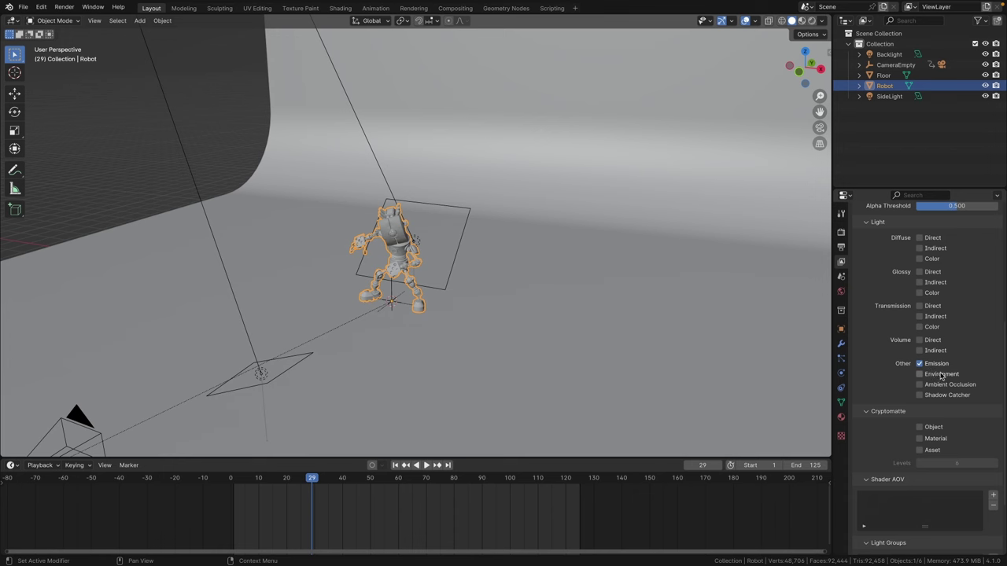
scroll(889, 346, up, 3)
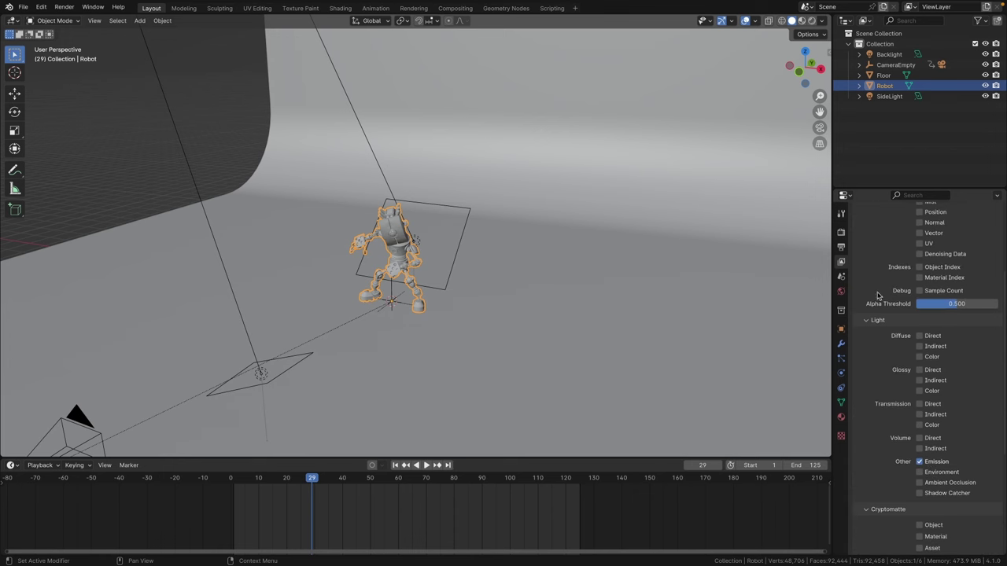
Step: Choose OpenEXR MultiLayer as the render output file format and open the render commands
click(841, 248)
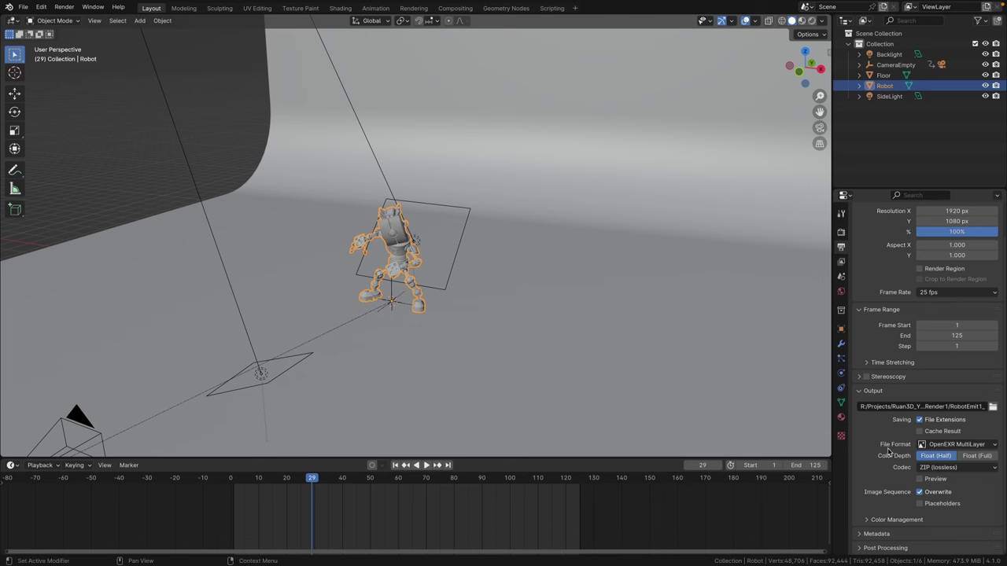
click(963, 448)
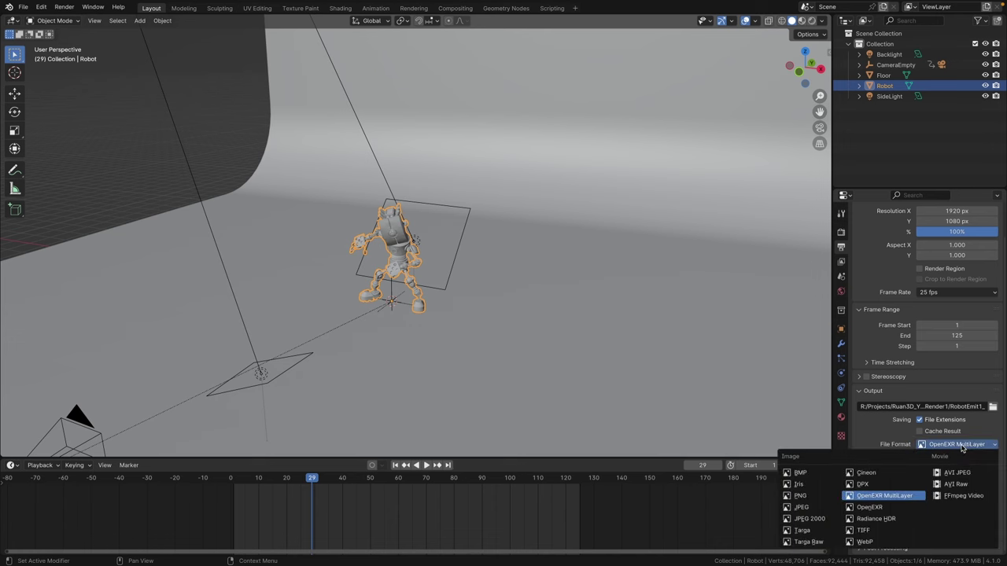
click(902, 501)
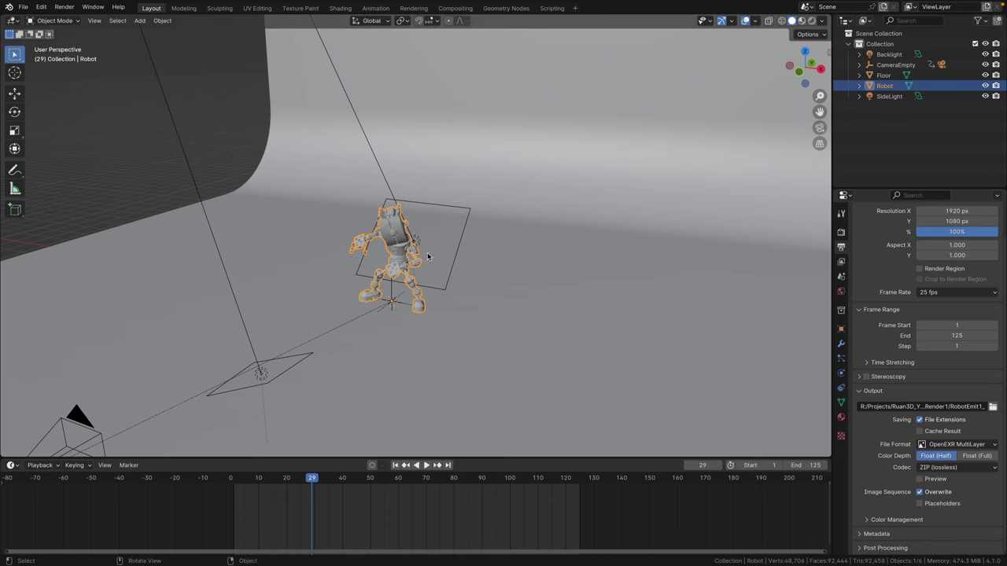
scroll(429, 236, down, 1)
click(66, 8)
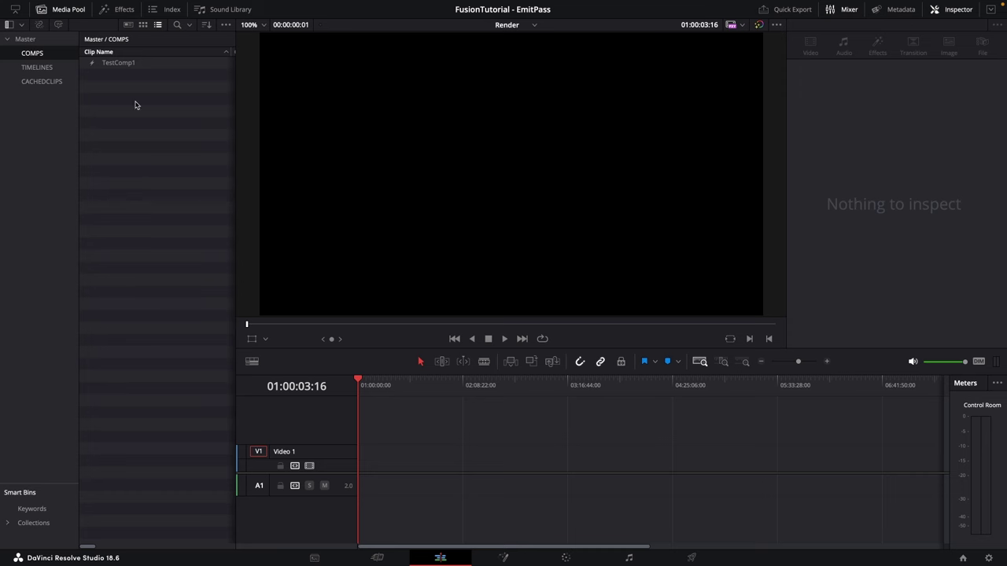
Step: In DaVinci Resolve, create a five-second, 25 fps Fusion composition named RobotEmission in the COMPS bin
click(67, 9)
click(67, 9)
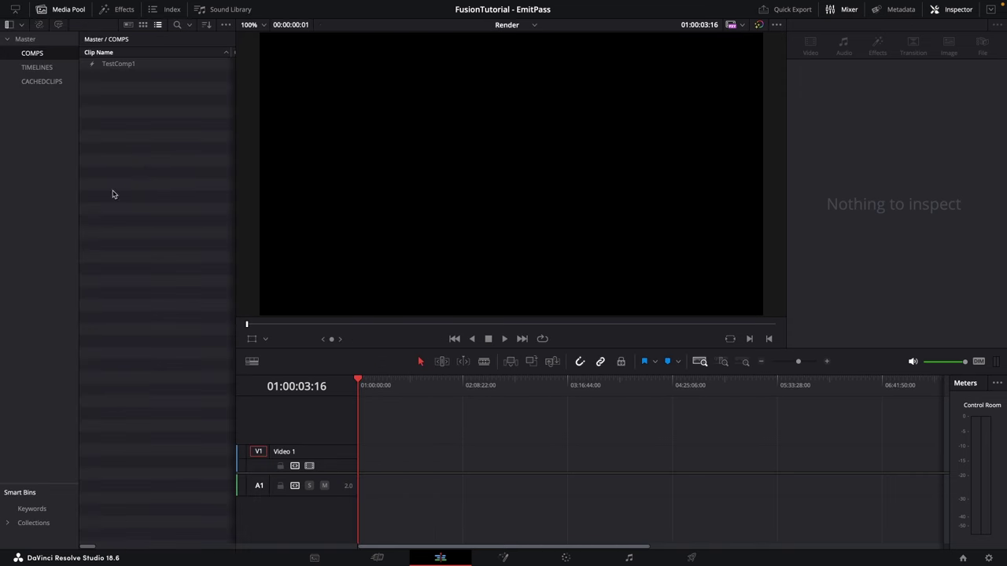
right_click(137, 179)
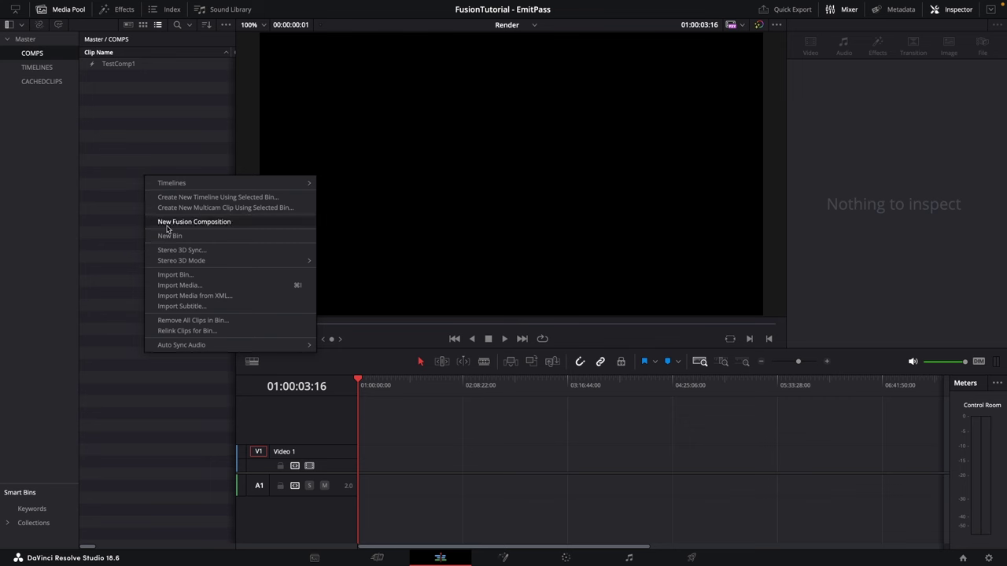
click(195, 222)
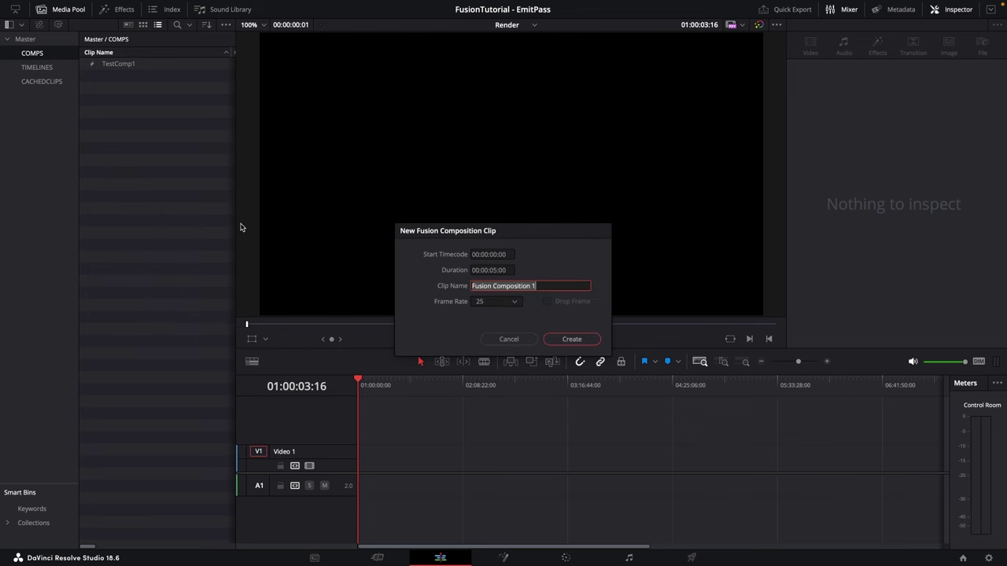
text(RobotEmission)
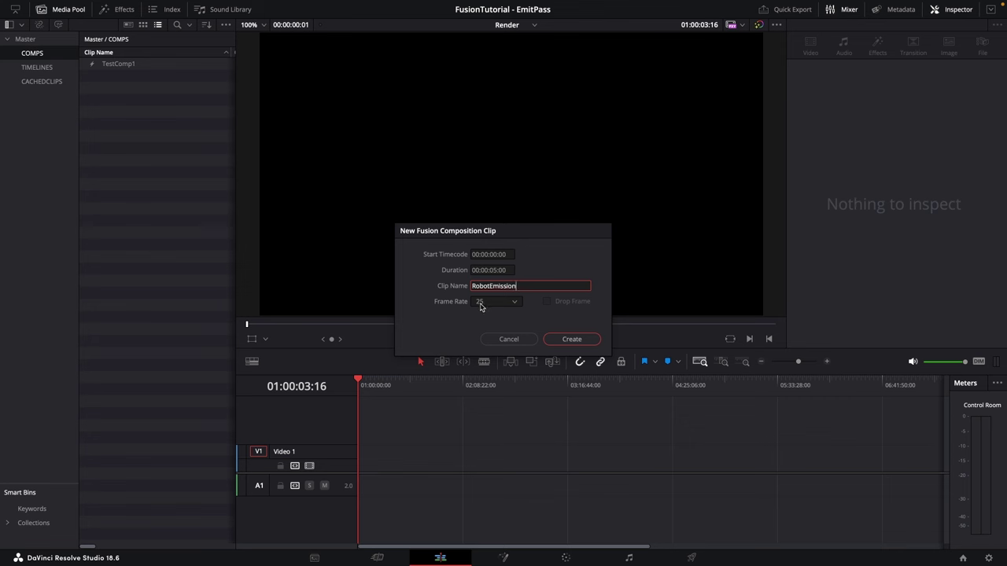
drag(522, 233, 542, 198)
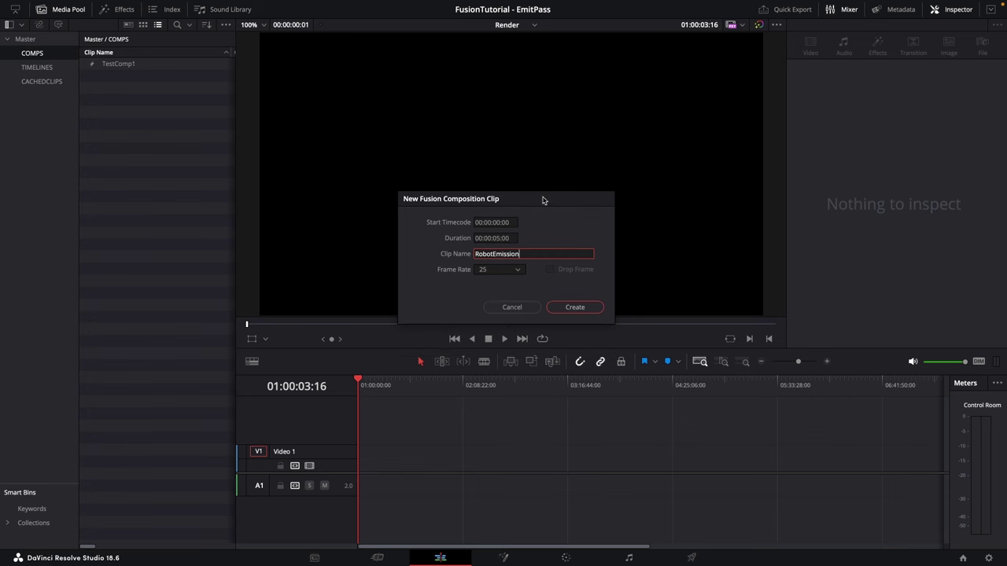
click(493, 238)
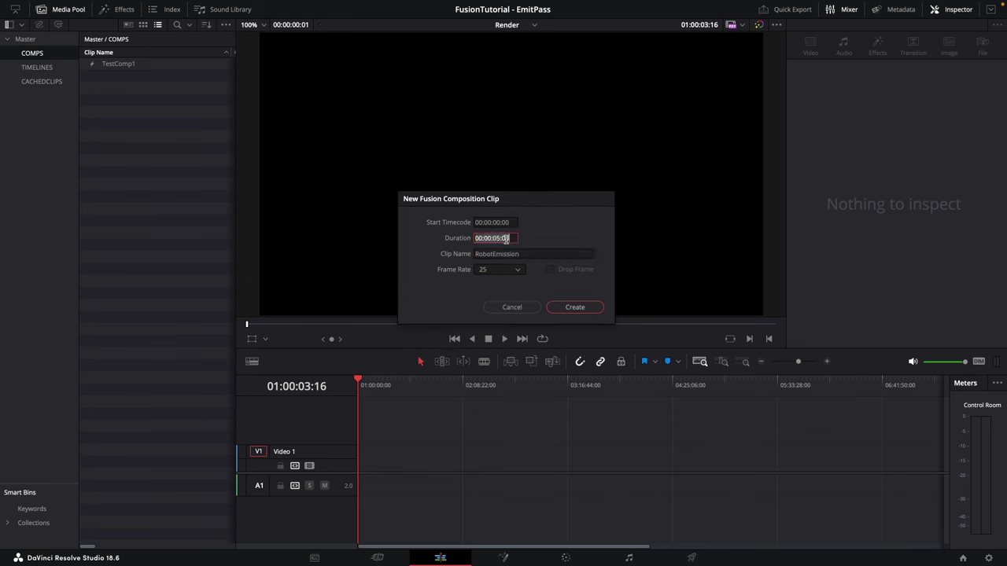
click(508, 238)
click(576, 306)
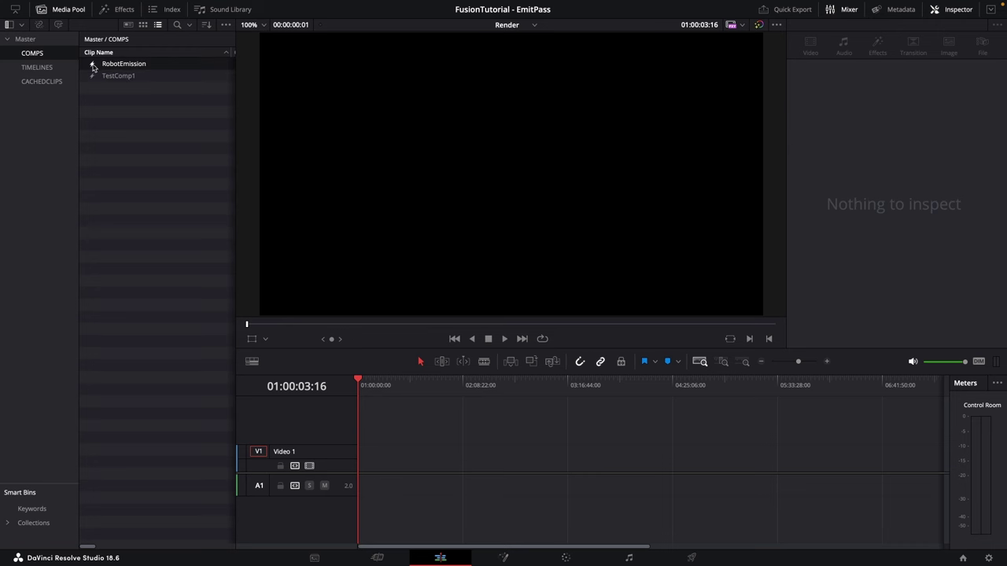
Step: Open the RobotEmission composition, add a Background node feeding MediaOut1, and show the node's image settings
double_click(93, 67)
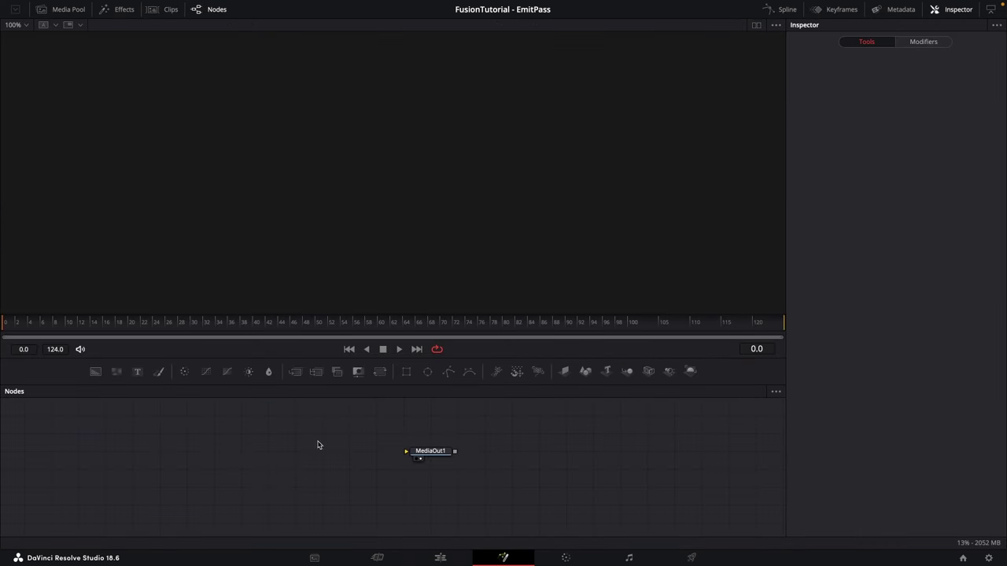
drag(526, 452, 500, 465)
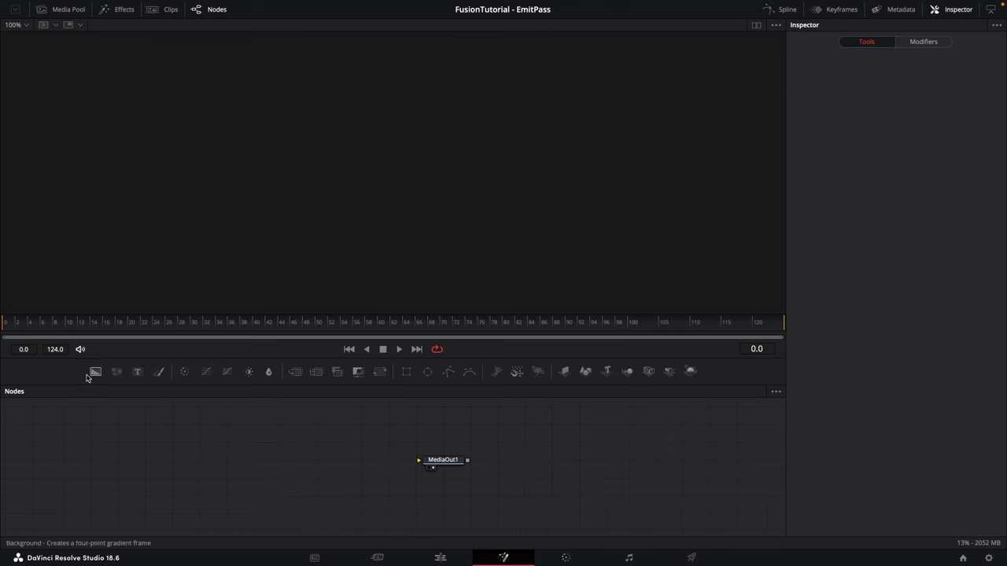
drag(95, 374, 483, 465)
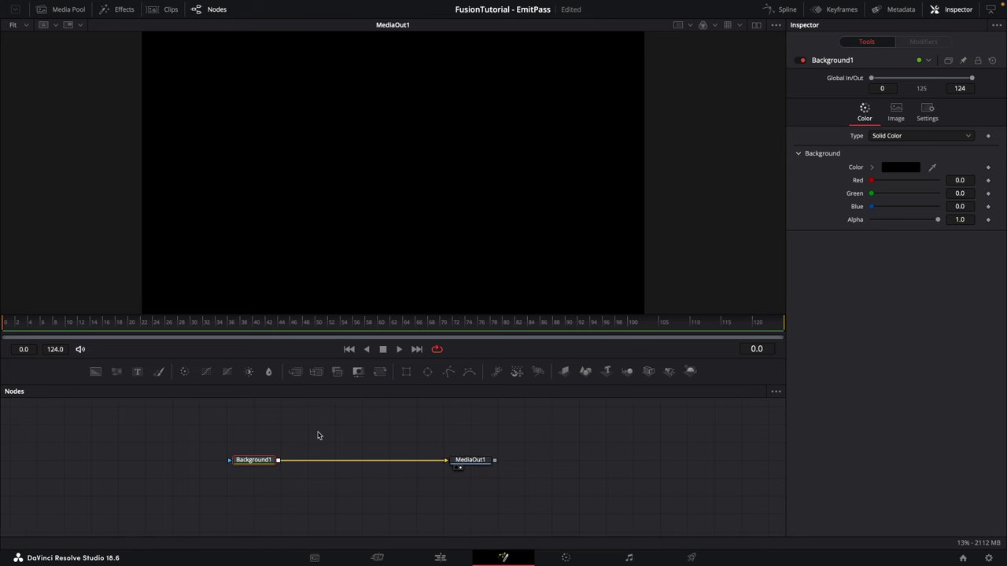
click(896, 111)
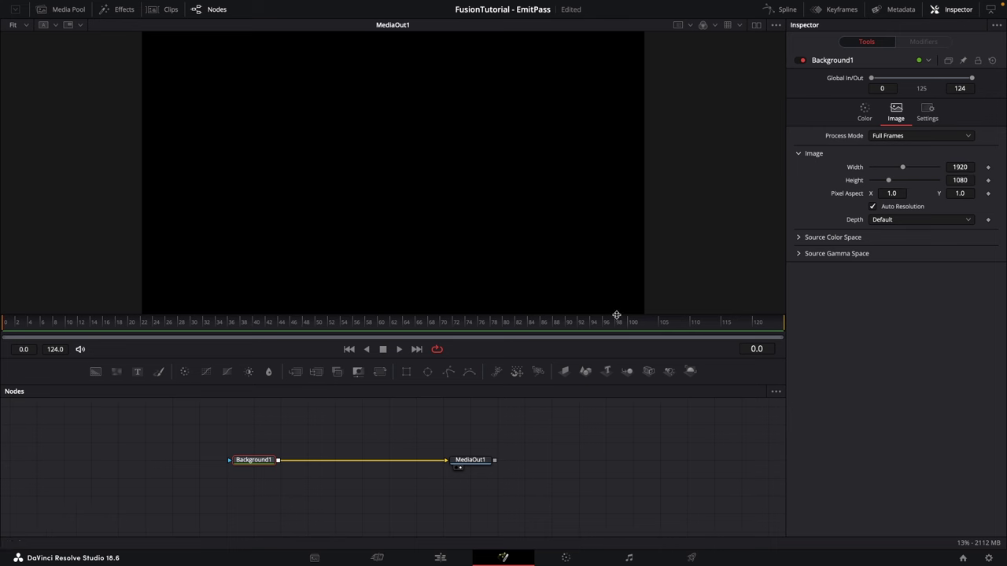
Step: Add a Loader node above the Background–MediaOut connection and load the EXR sequence starting with RobotEmit1_0001.exr from the Render1 folder
scroll(338, 442, up, 1)
click(362, 443)
scroll(368, 445, up, 3)
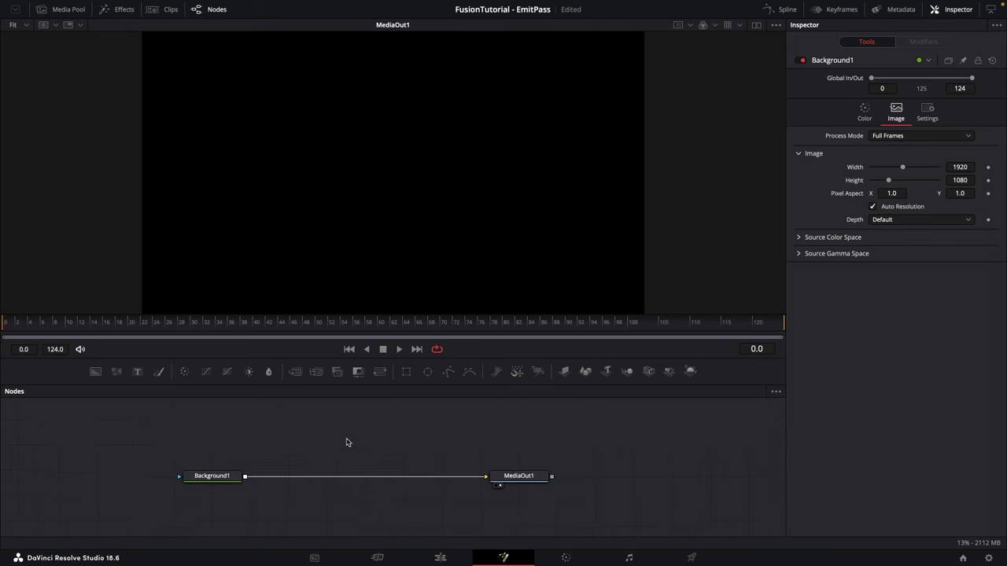
key(shift+space)
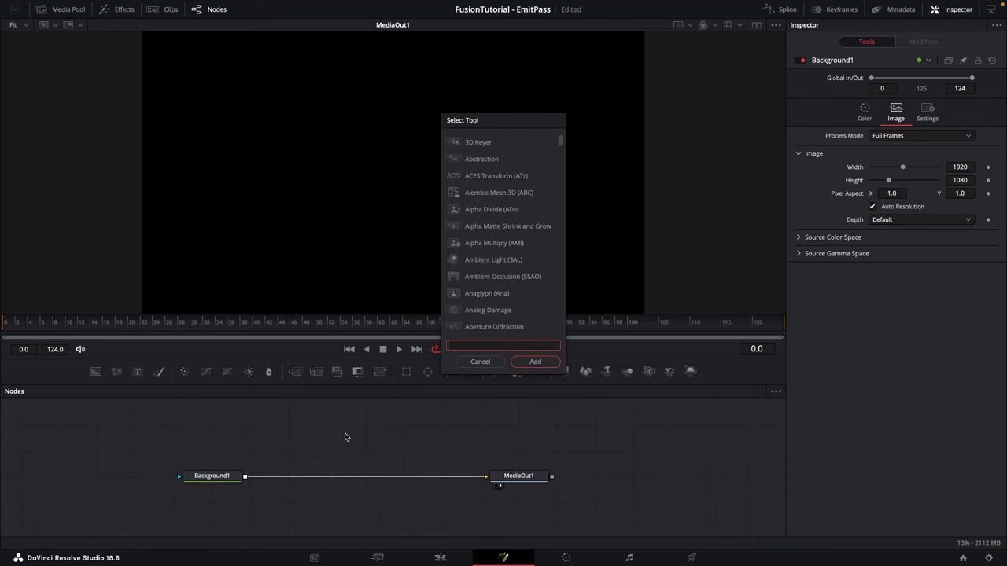
text(loader)
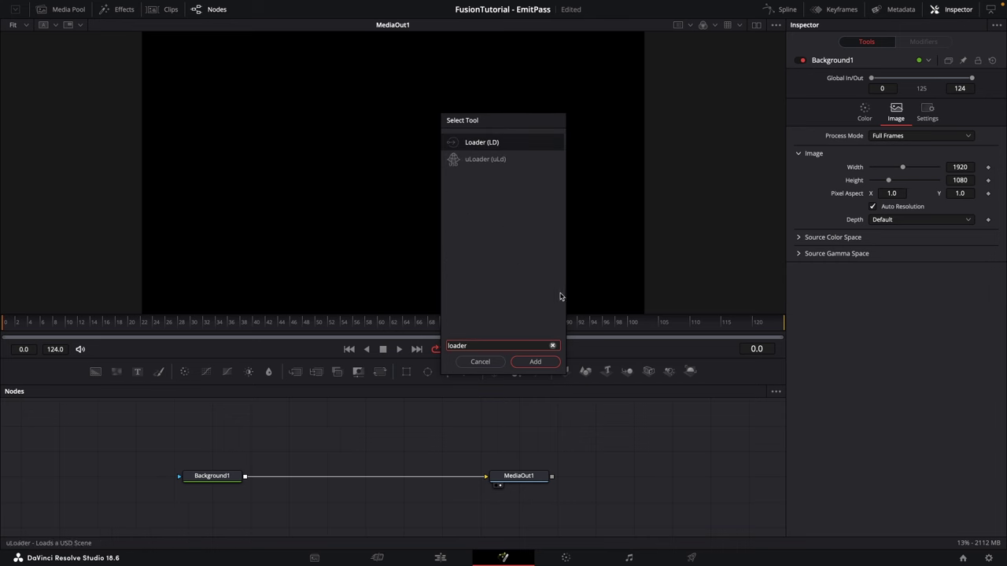
click(535, 362)
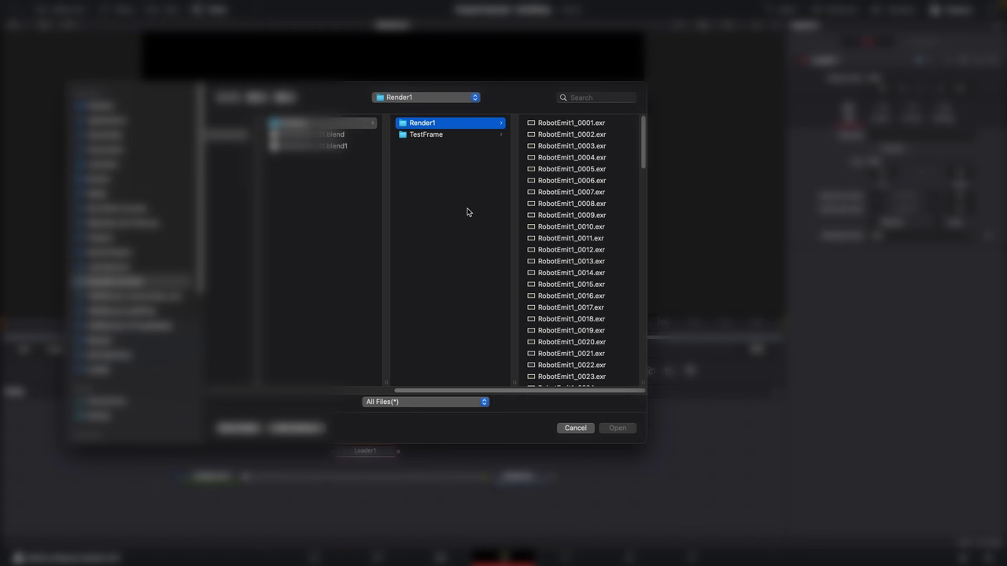
click(576, 124)
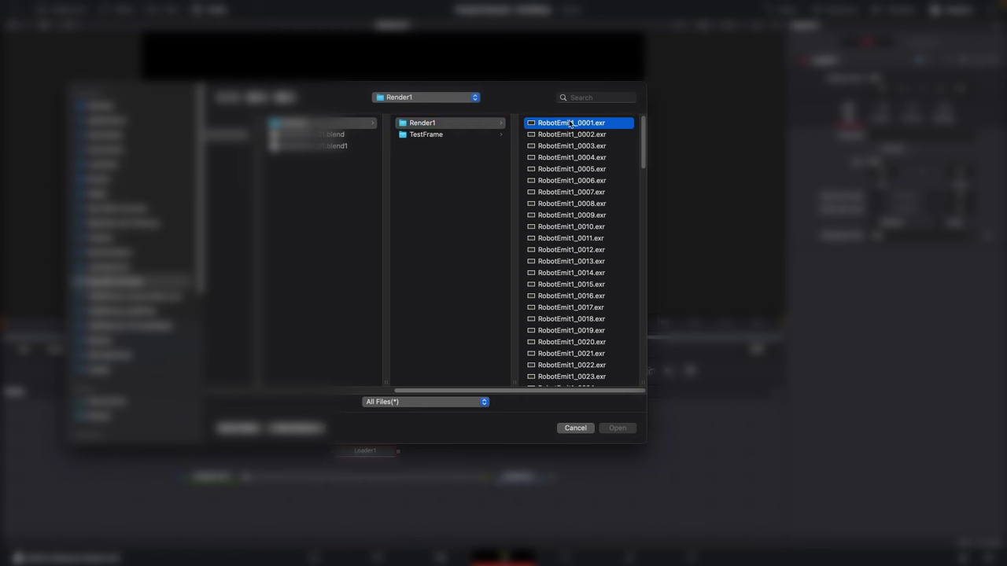
drag(519, 144, 496, 137)
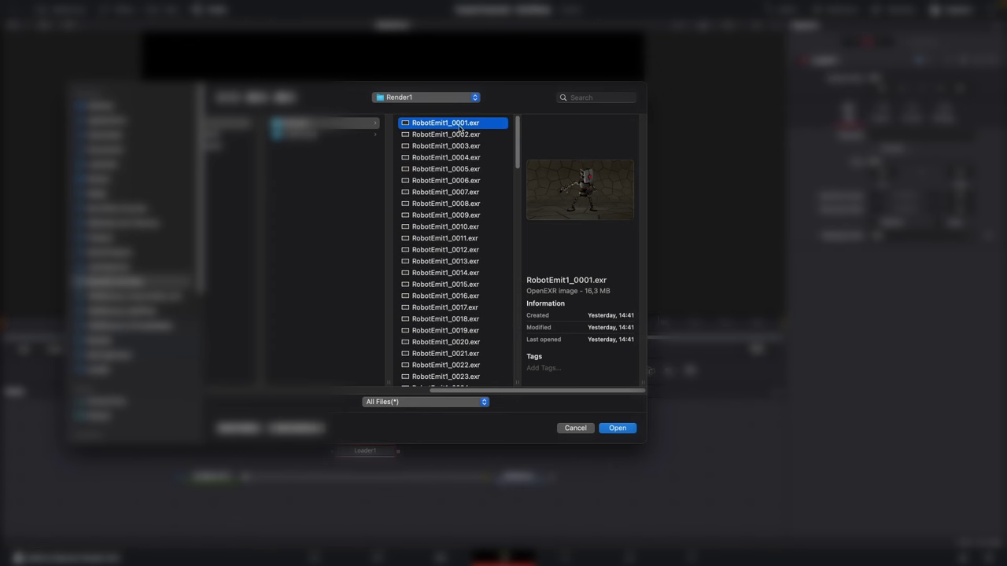
click(619, 428)
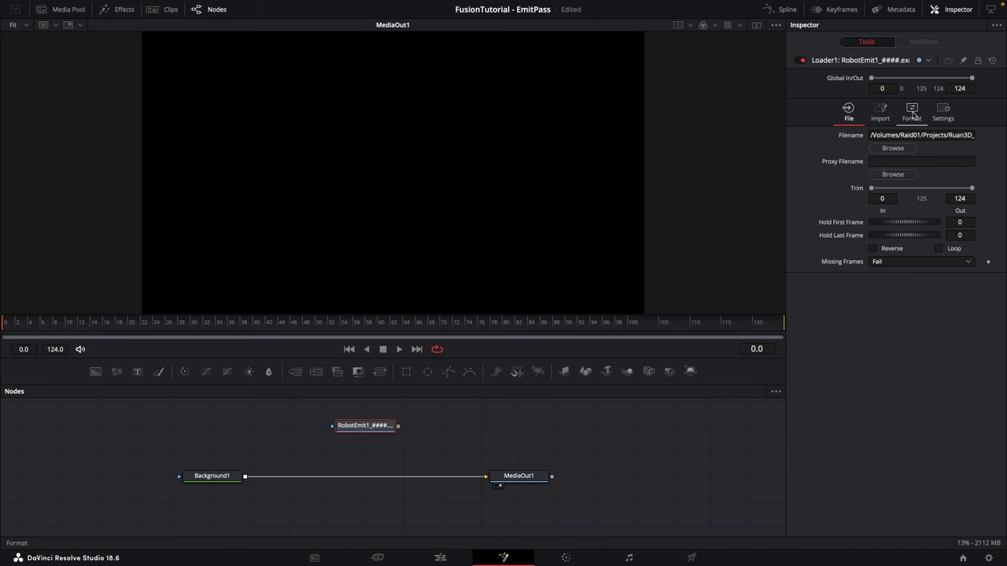
Step: Map the loader's OpenEXR Red, Green, Blue and Alpha channels to ViewLayer.Combined.R, .G, .B and .A respectively
click(955, 10)
click(956, 9)
click(915, 114)
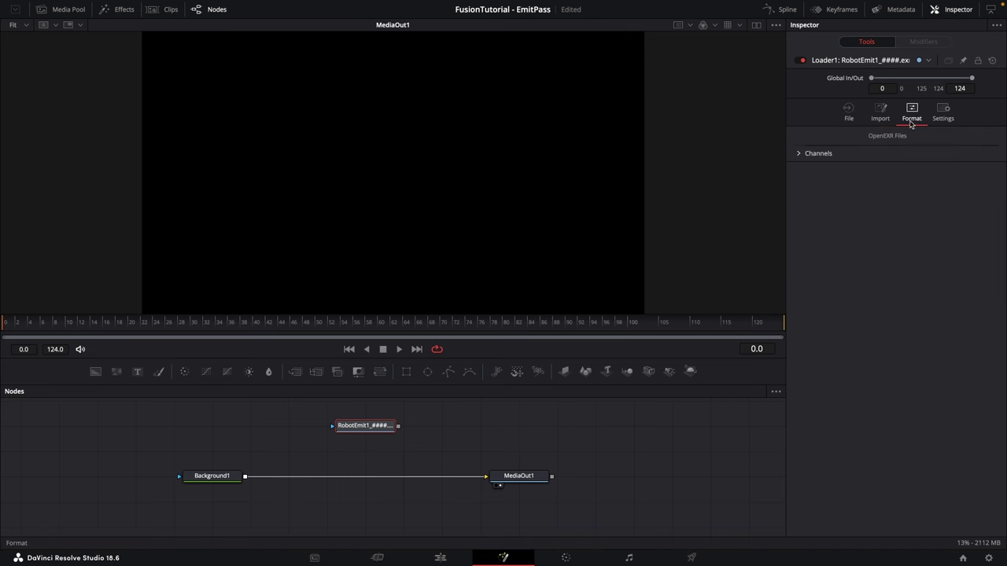
click(797, 154)
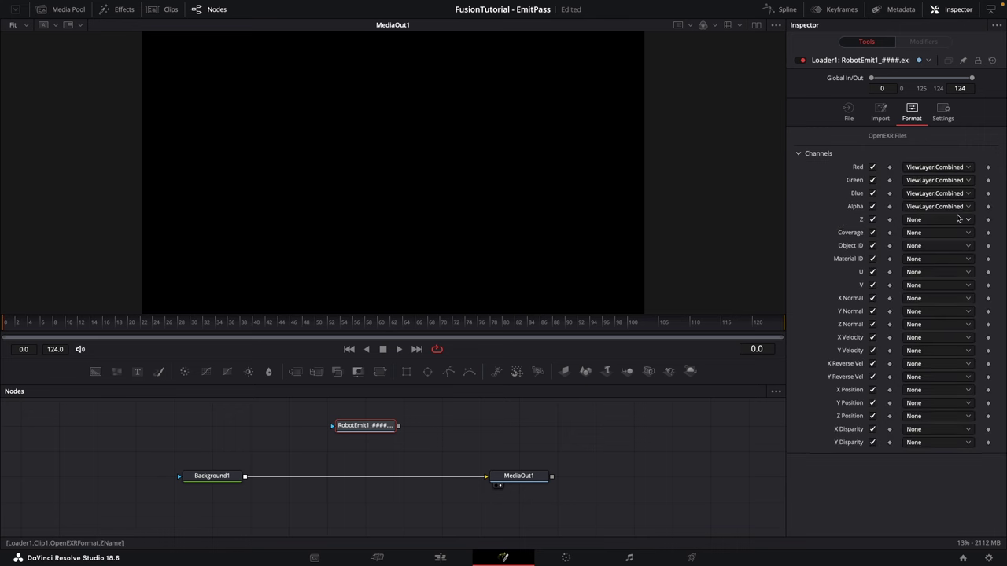
click(948, 168)
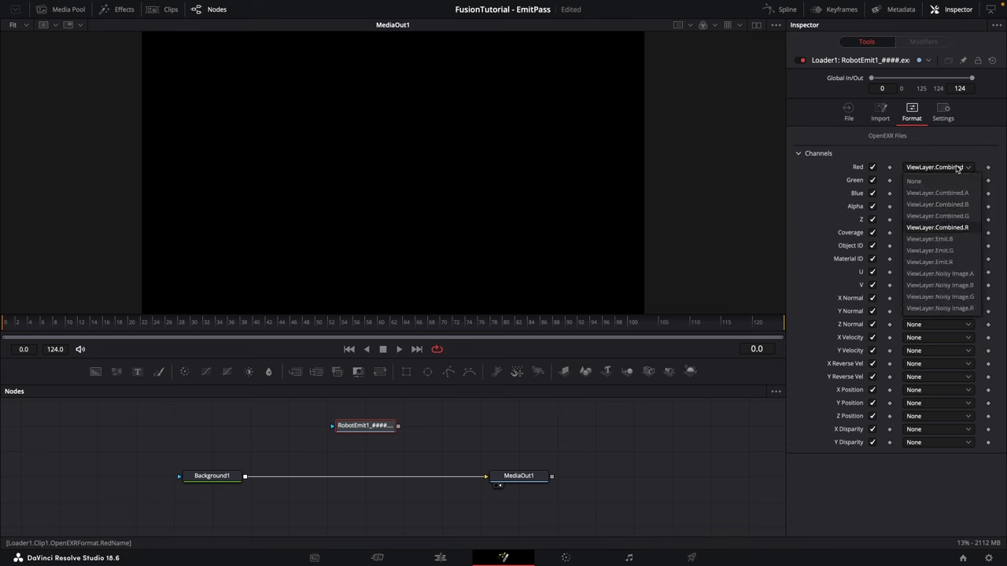
click(954, 228)
click(956, 181)
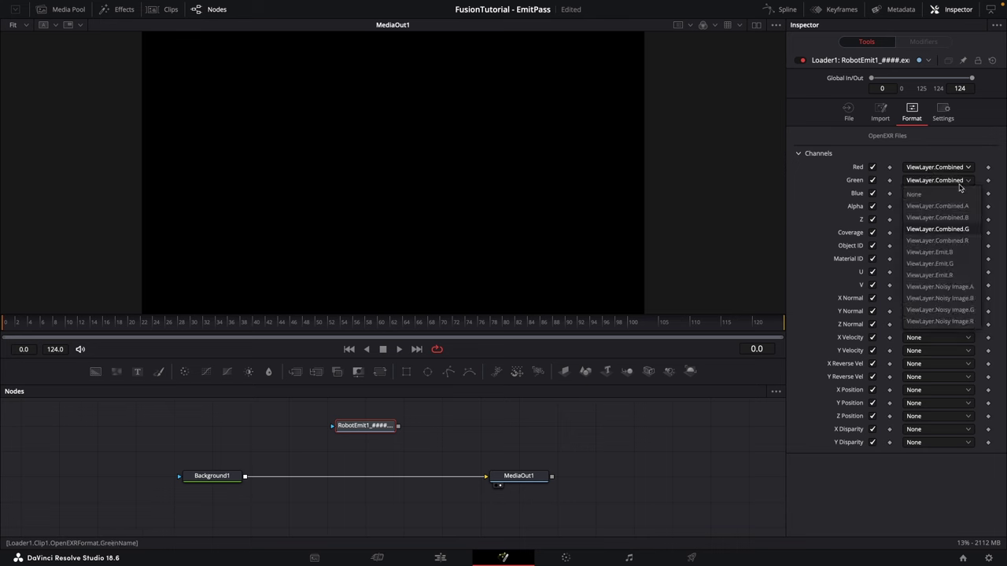
click(966, 231)
click(956, 193)
click(967, 231)
click(953, 207)
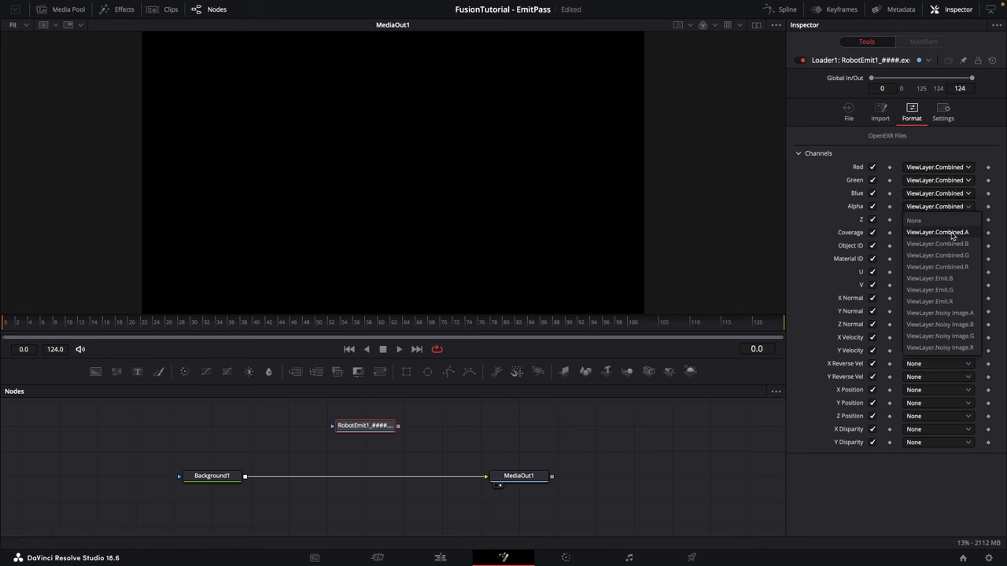
click(953, 233)
Step: Reposition the RobotEmit1 loader and merge its output over Background1 ahead of MediaOut1
drag(357, 431, 320, 431)
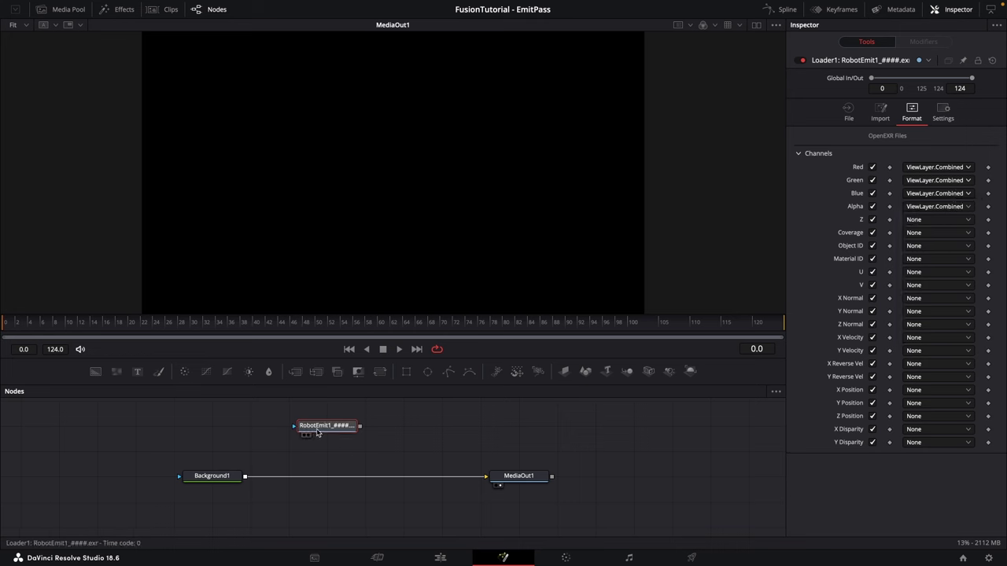
scroll(304, 469, up, 1)
drag(359, 429, 245, 481)
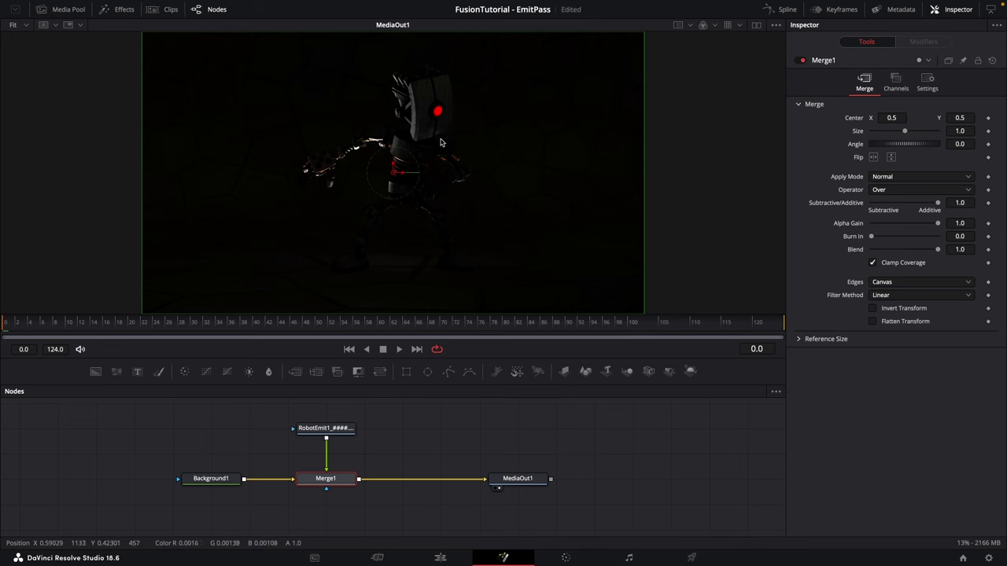
click(393, 443)
drag(393, 444, 396, 463)
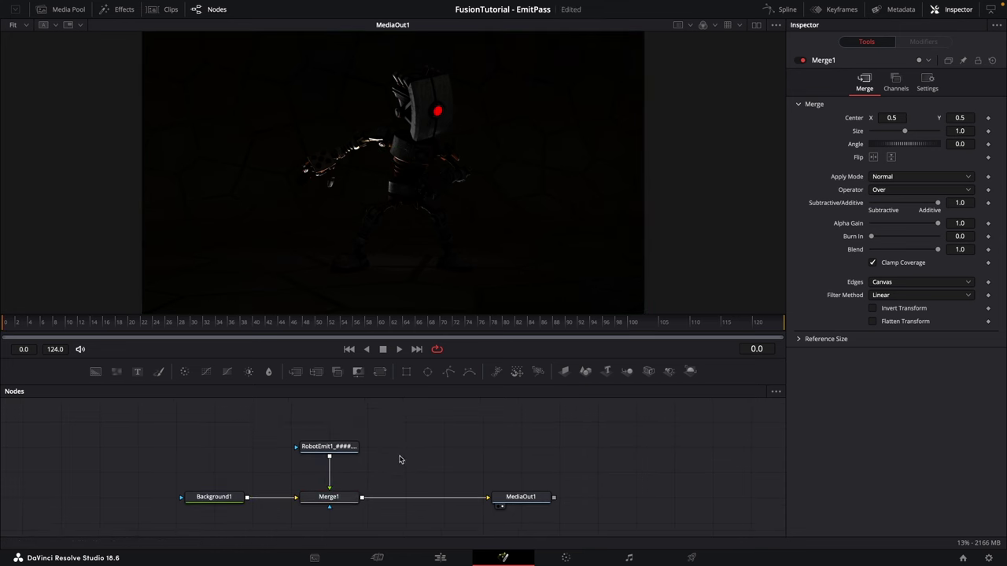
scroll(413, 446, up, 3)
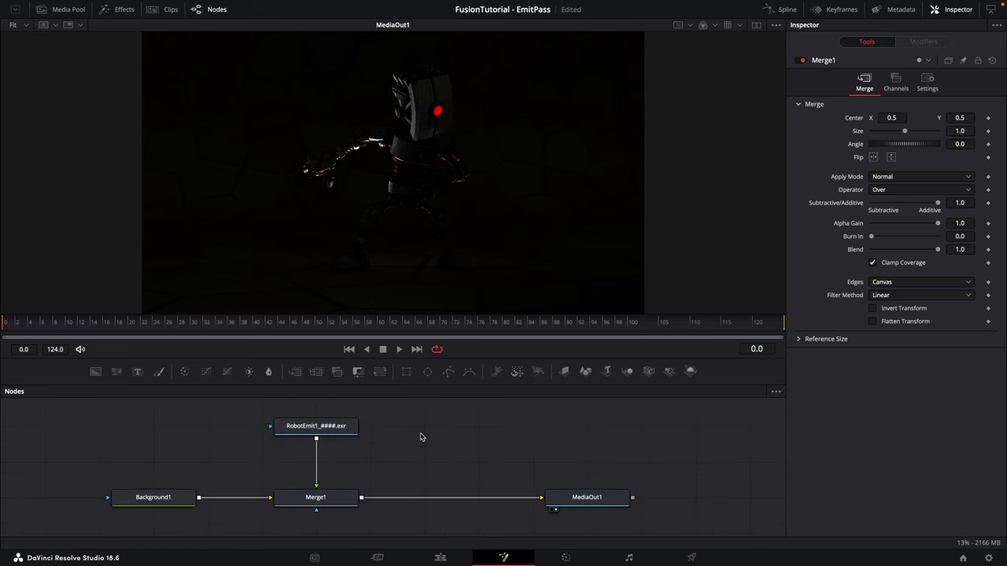
Step: Insert an OCIO Colorspace node between the loader and Merge1, using config.ocio from the BlenderColorConfig folder
click(327, 428)
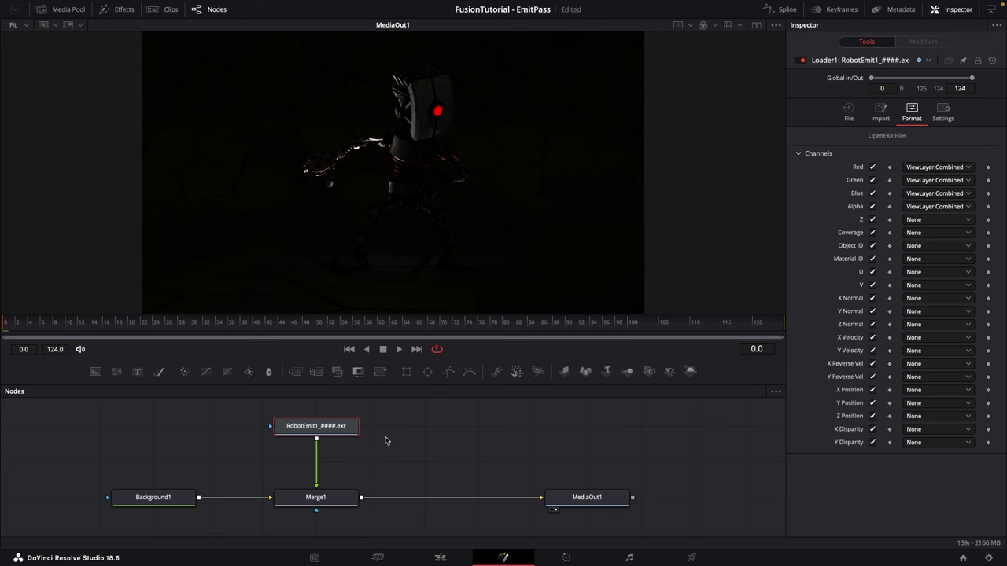
key(shift+space)
text(occ)
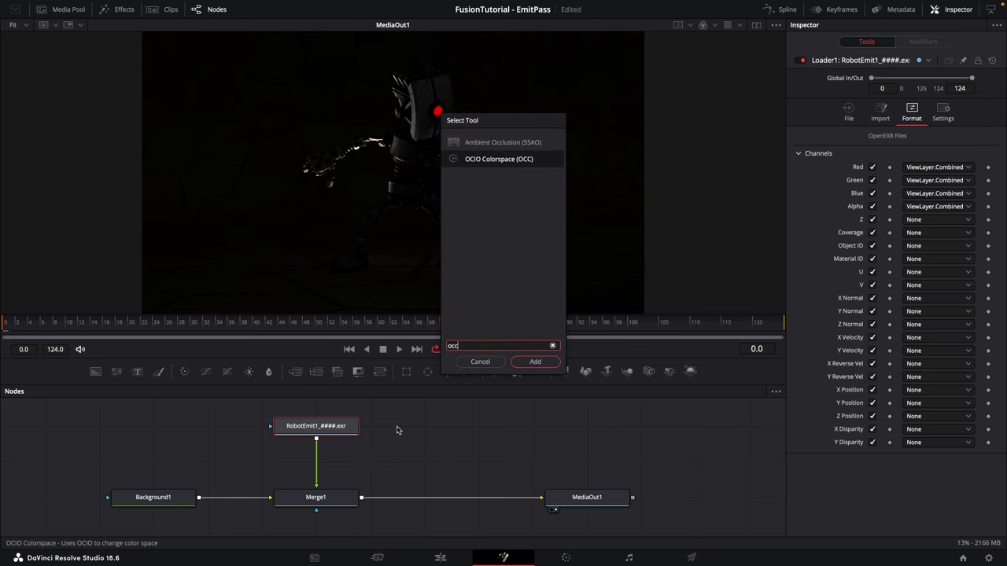
key(Return)
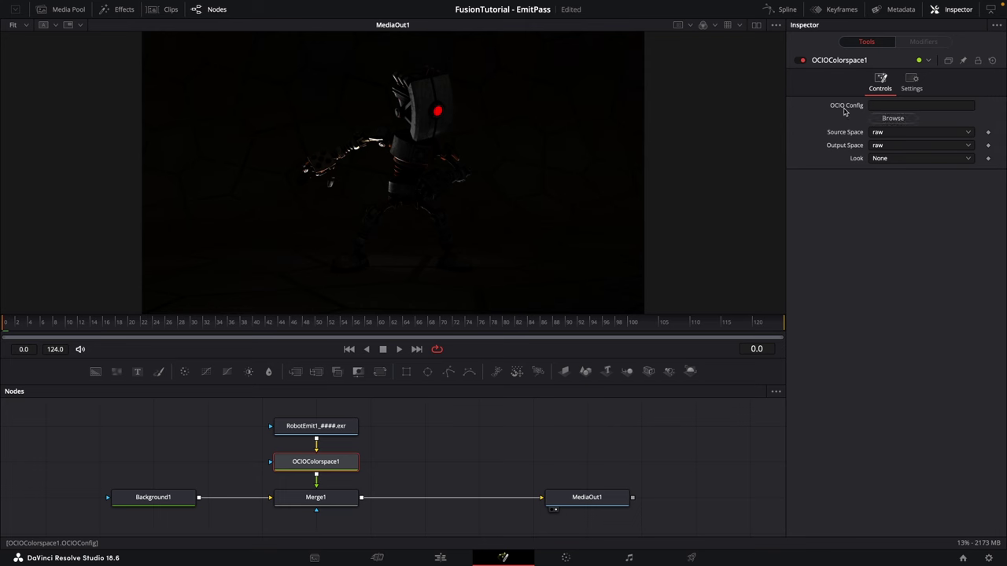
click(893, 119)
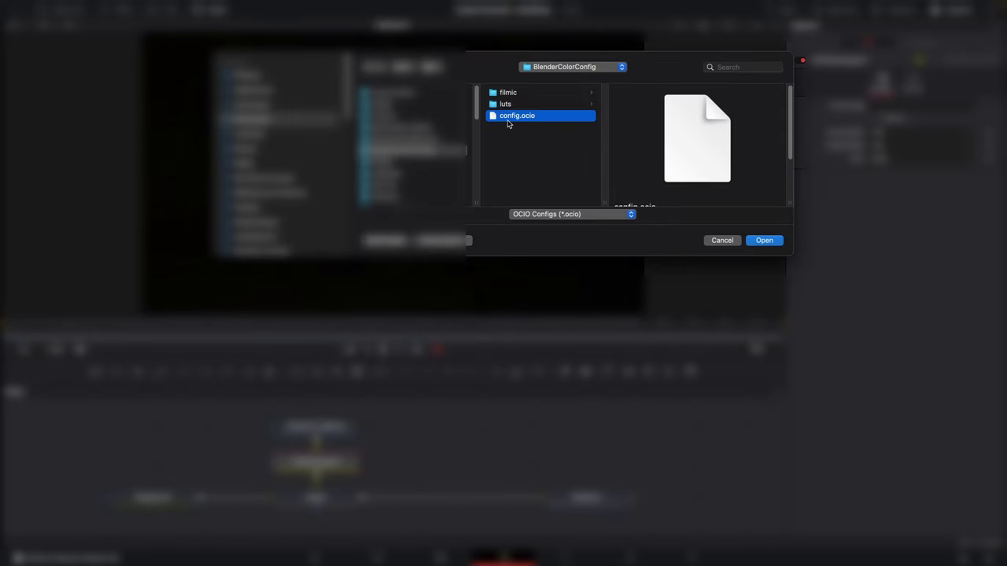
click(768, 241)
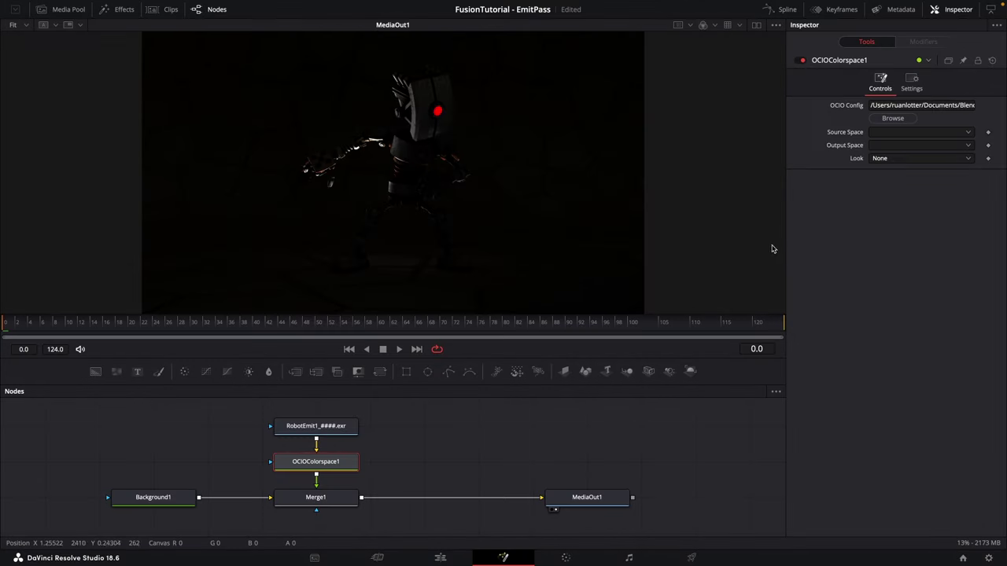
Step: Set the OCIO Colorspace node's source space to Linear Rec.709 and its output space to AgX Base sRGB
click(887, 134)
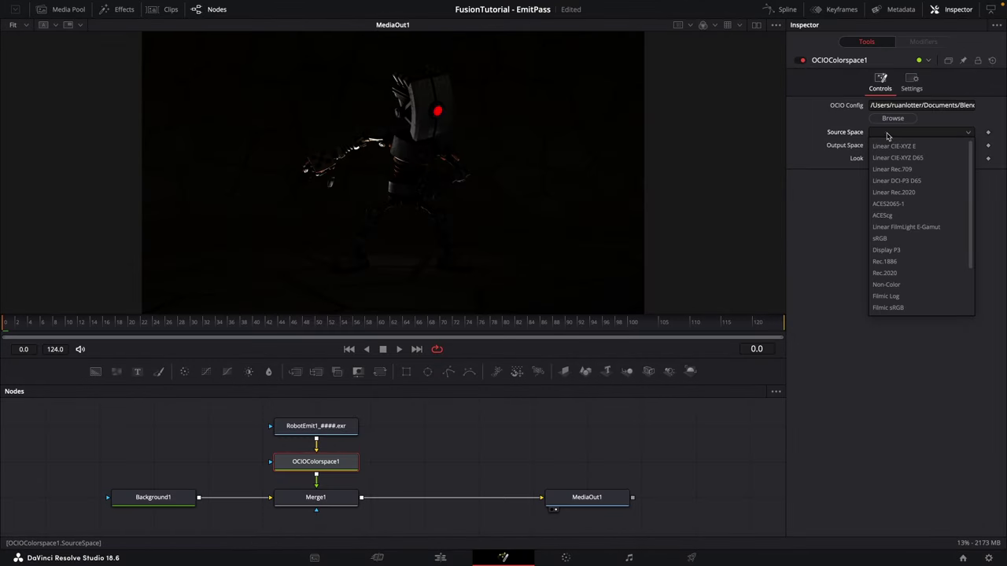
click(913, 171)
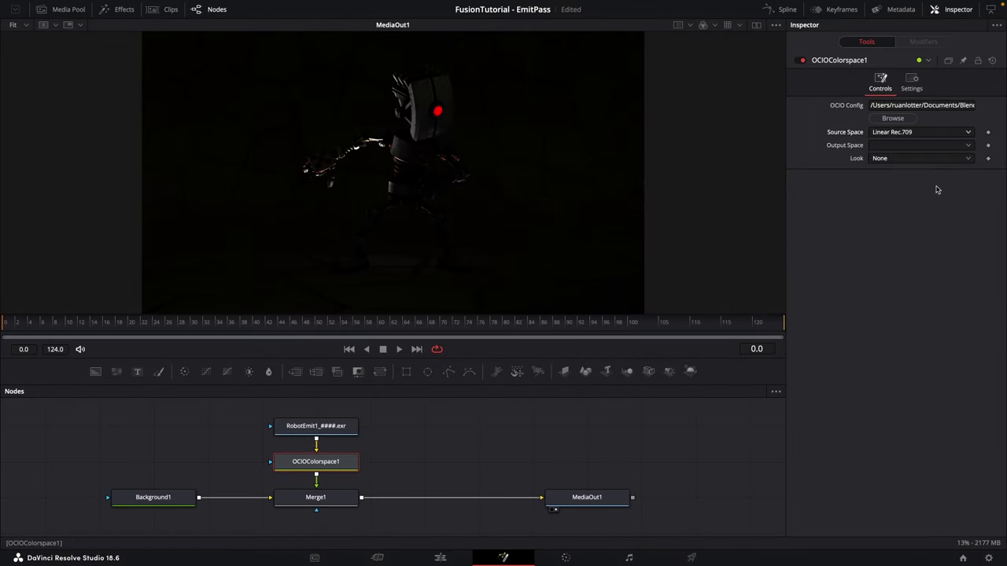
click(896, 146)
scroll(950, 298, down, 3)
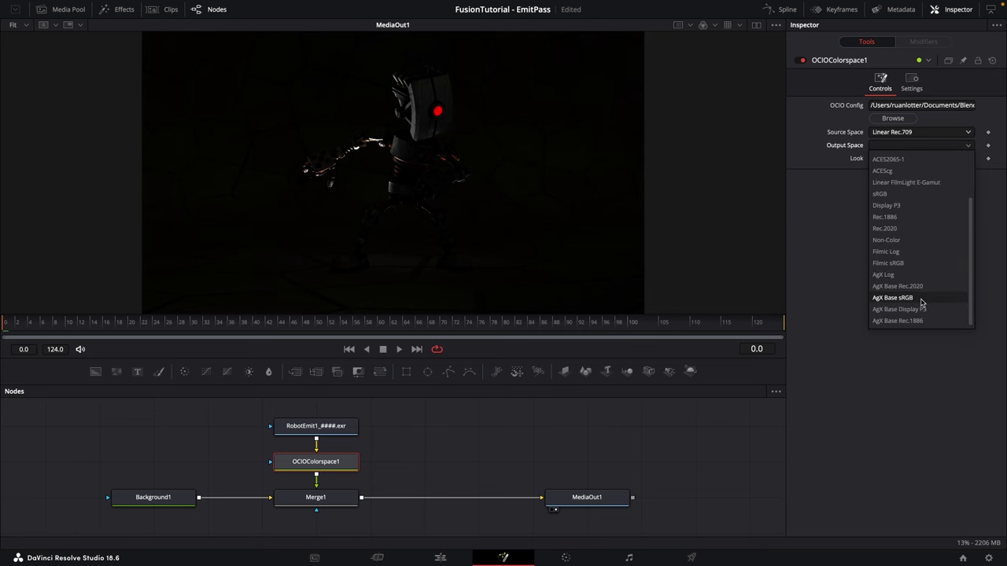
click(924, 299)
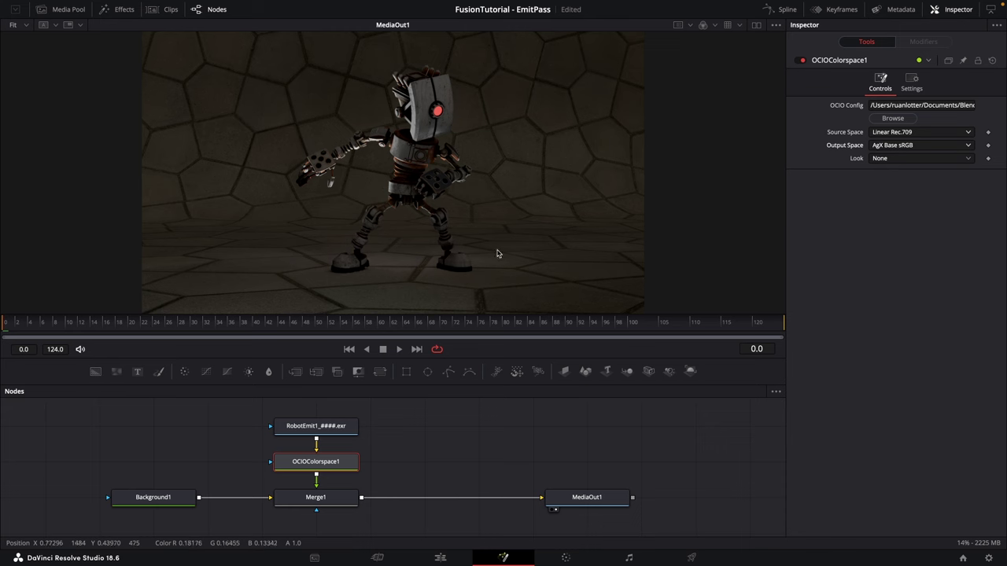
Step: Move the loader and OCIOColorspace1 nodes together farther above Merge1 and enlarge the node graph area
drag(409, 469, 310, 428)
drag(335, 466, 335, 439)
drag(403, 441, 424, 450)
click(427, 468)
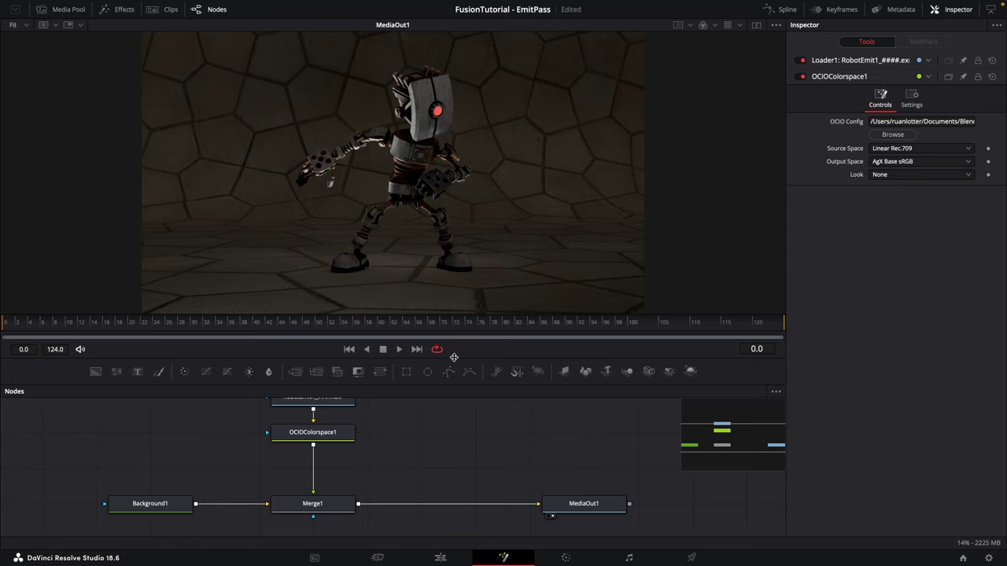
drag(454, 357, 454, 322)
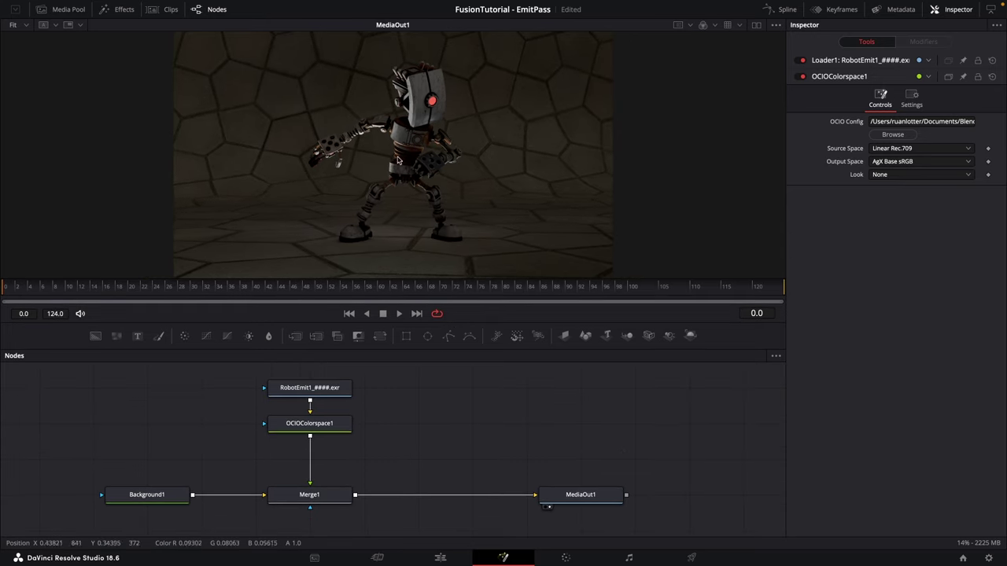
Step: Insert a Color Corrector node between OCIOColorspace1 and Merge1 and set its hue to 0.51
click(182, 339)
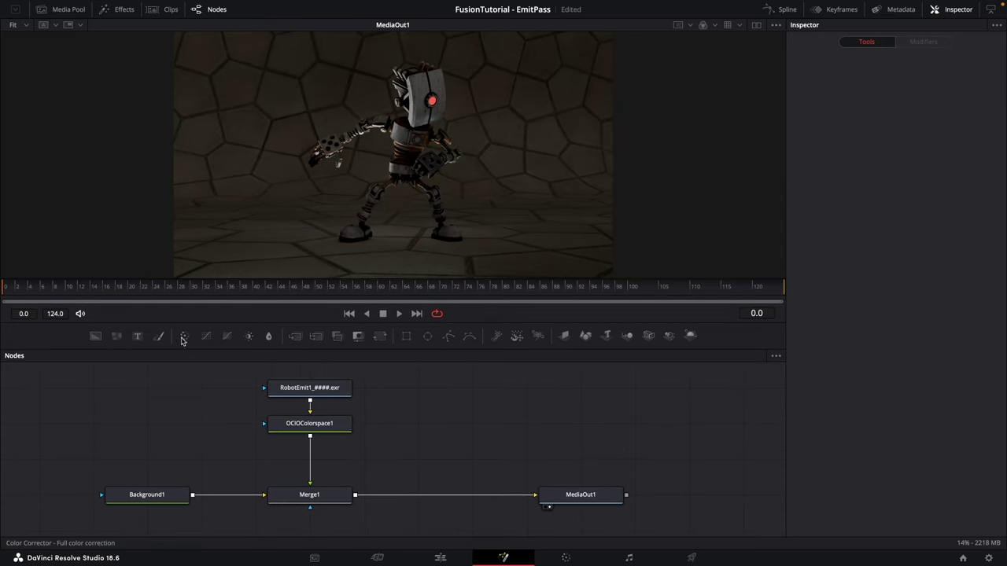
drag(237, 350, 313, 463)
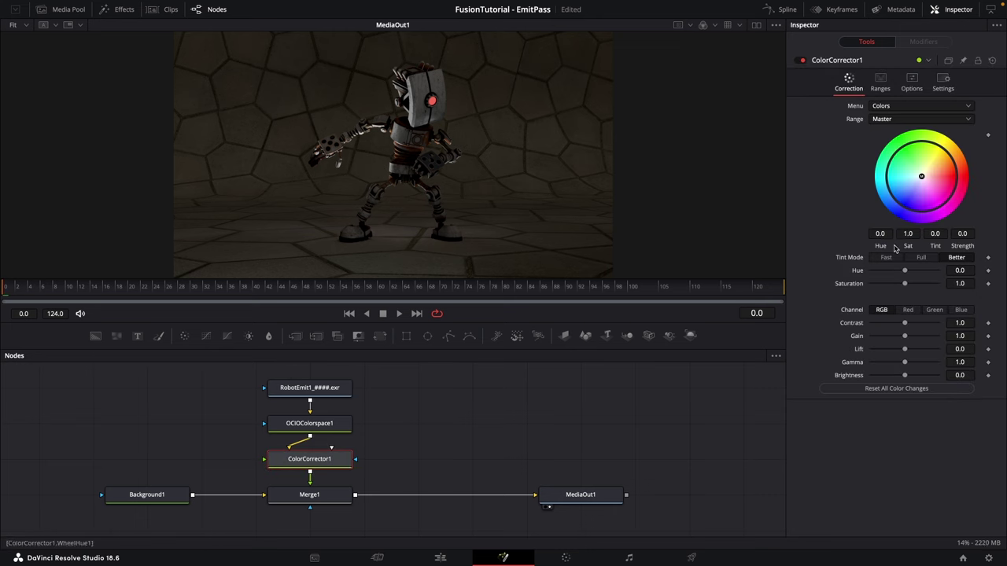
drag(905, 272, 923, 272)
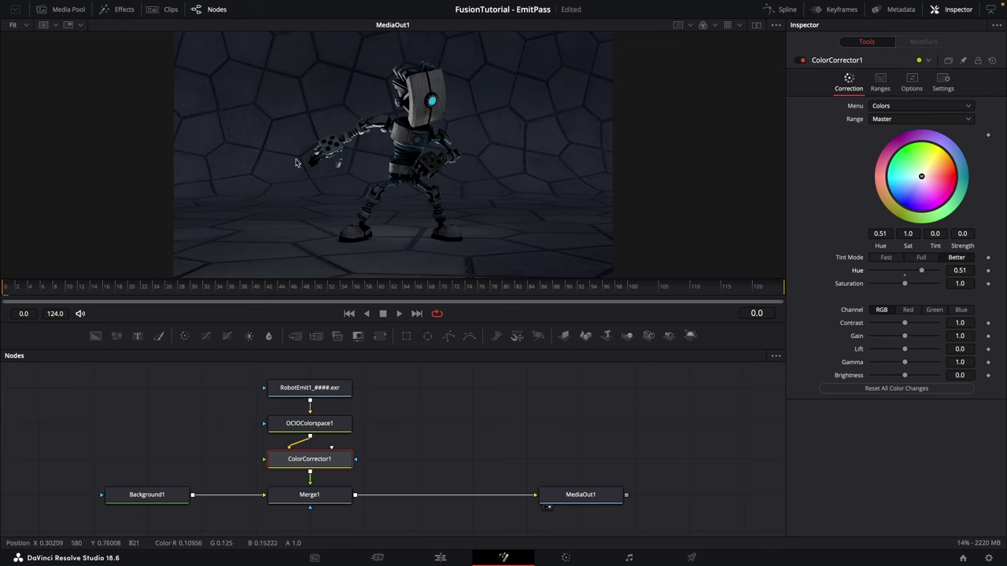
drag(497, 149, 502, 136)
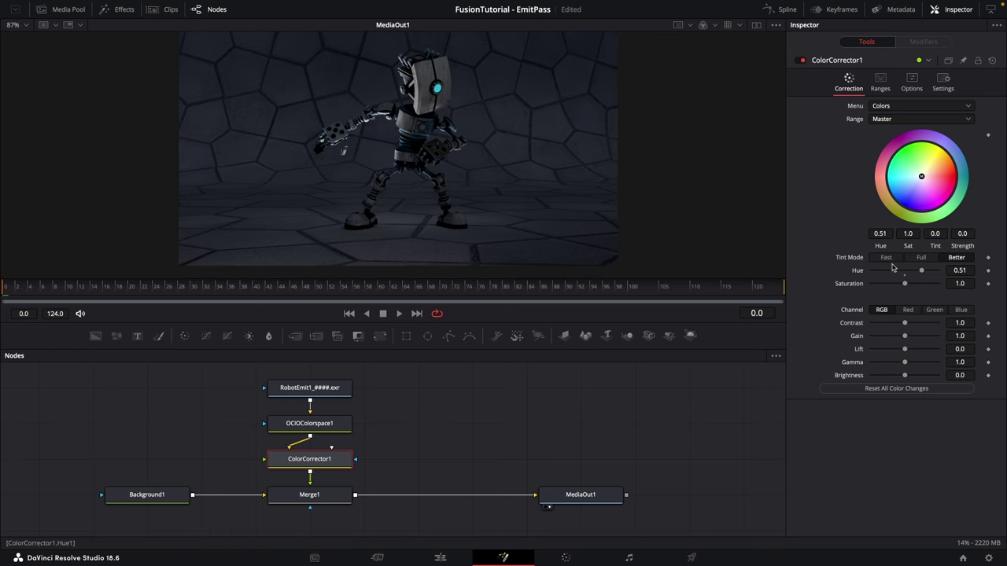
drag(349, 113, 351, 130)
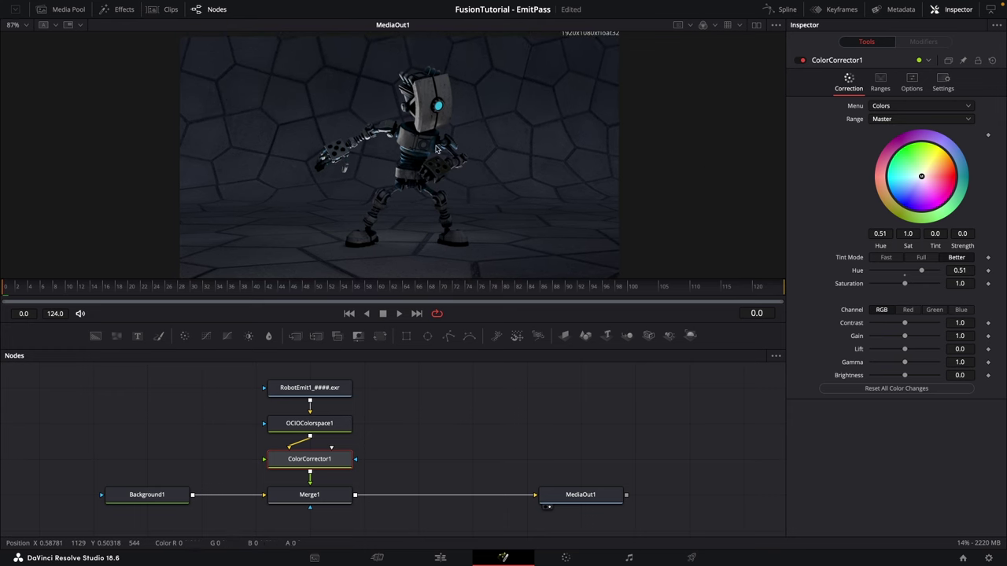
Step: Rename the Merge1 node as Combined_Mrg
drag(446, 433, 412, 435)
click(275, 499)
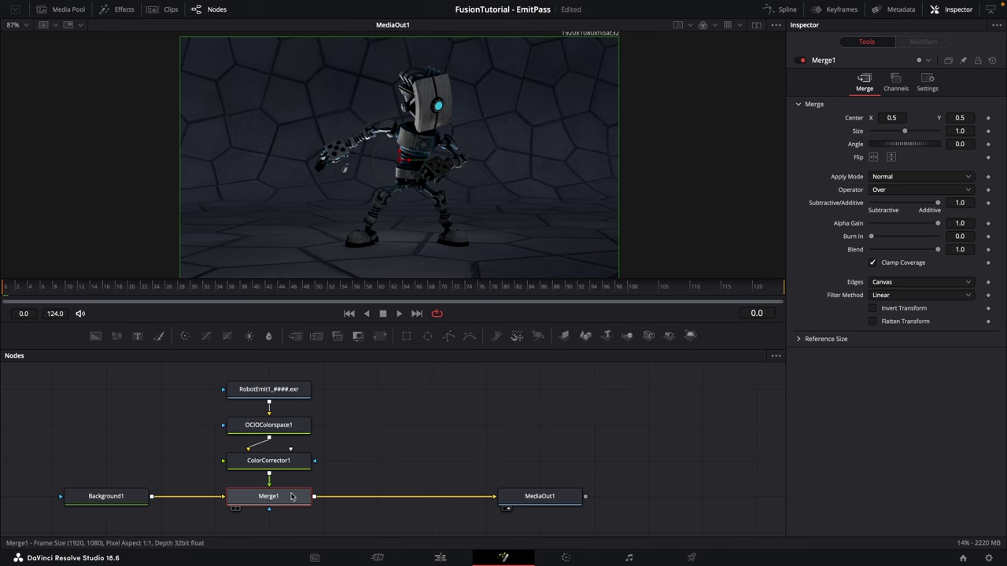
key(F2)
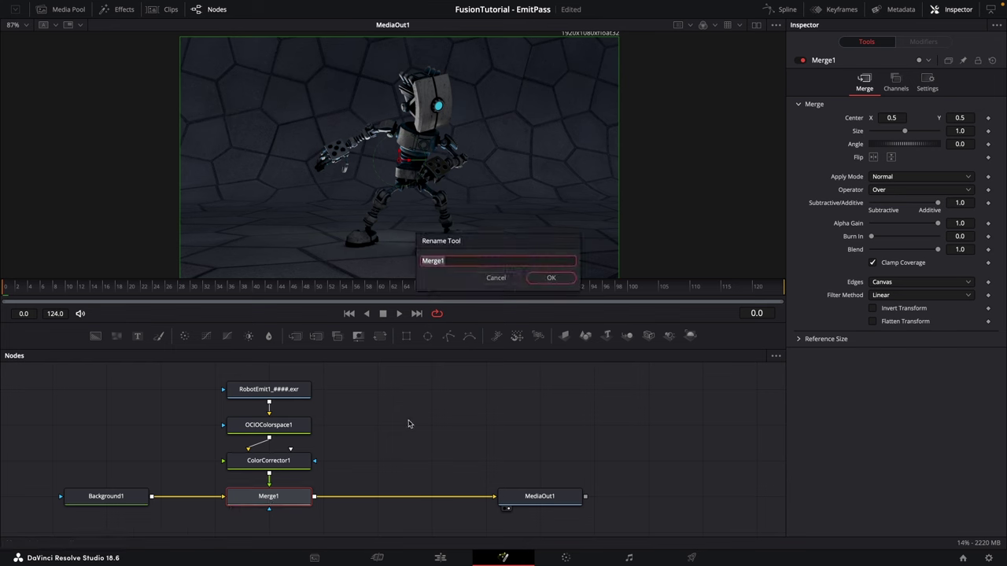
text(Combined_Mrg)
key(Return)
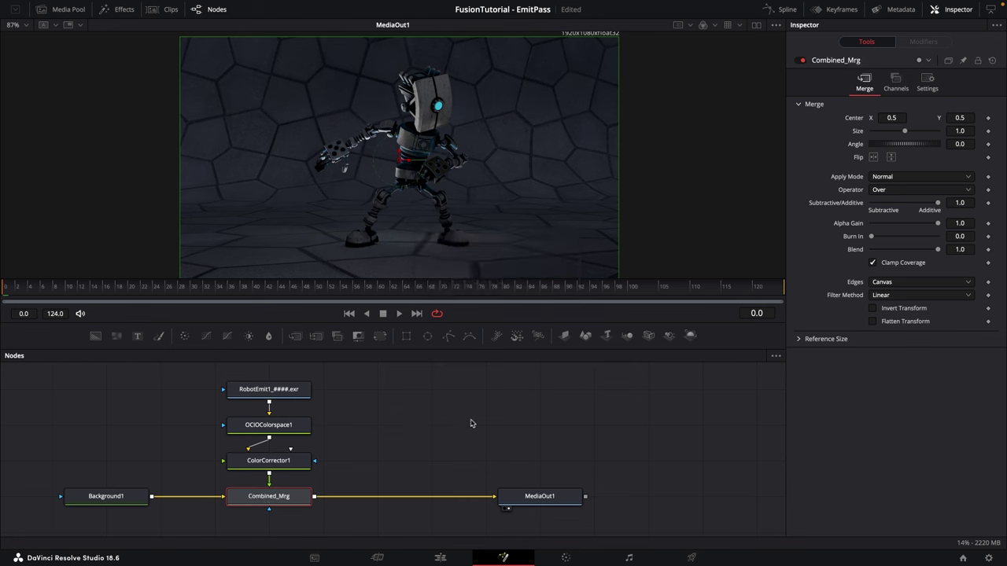
Step: Duplicate the RobotEmit1 loader node and place the copy beside the original chain, level with the first loader
click(271, 391)
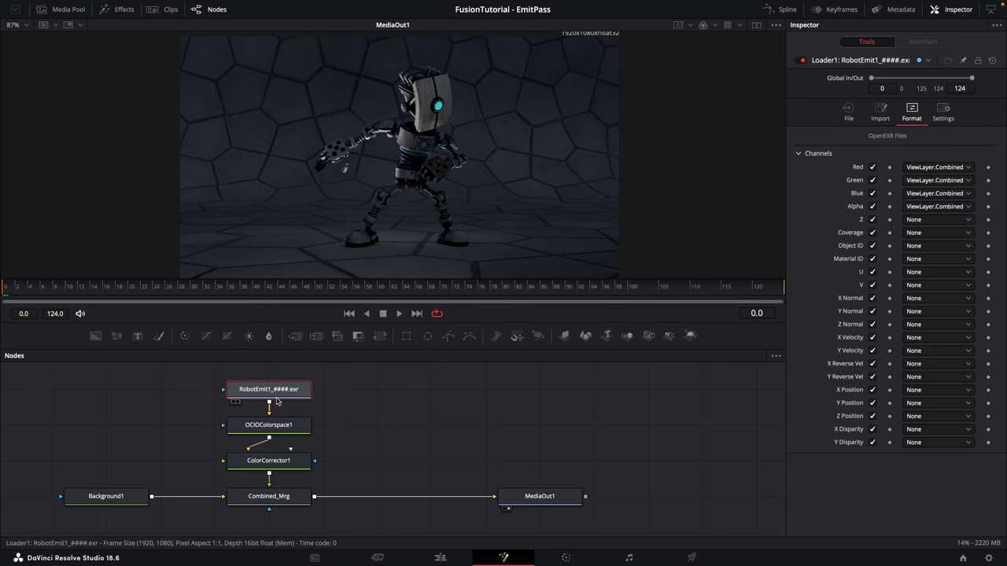
click(393, 398)
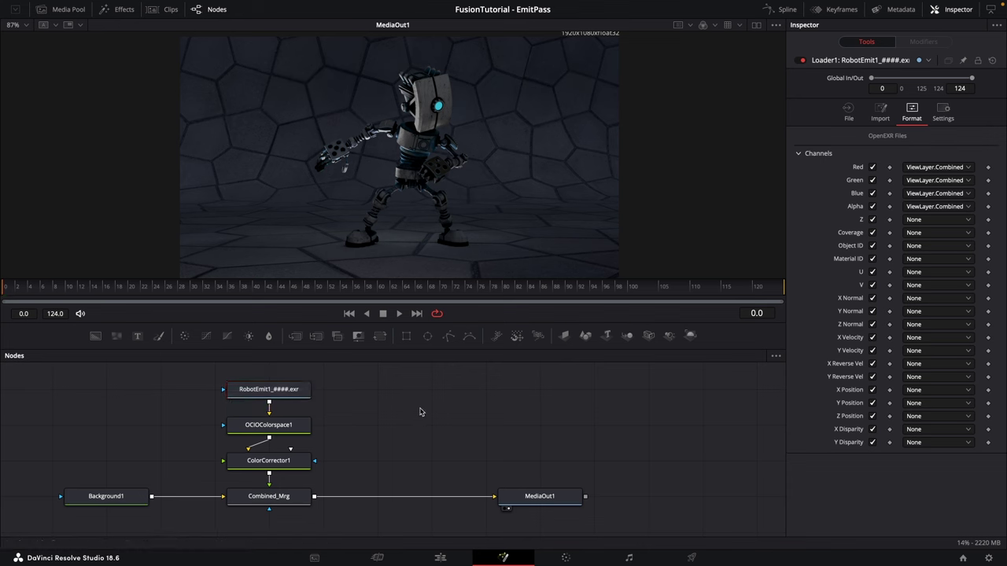
key(ctrl+v)
drag(388, 395, 424, 417)
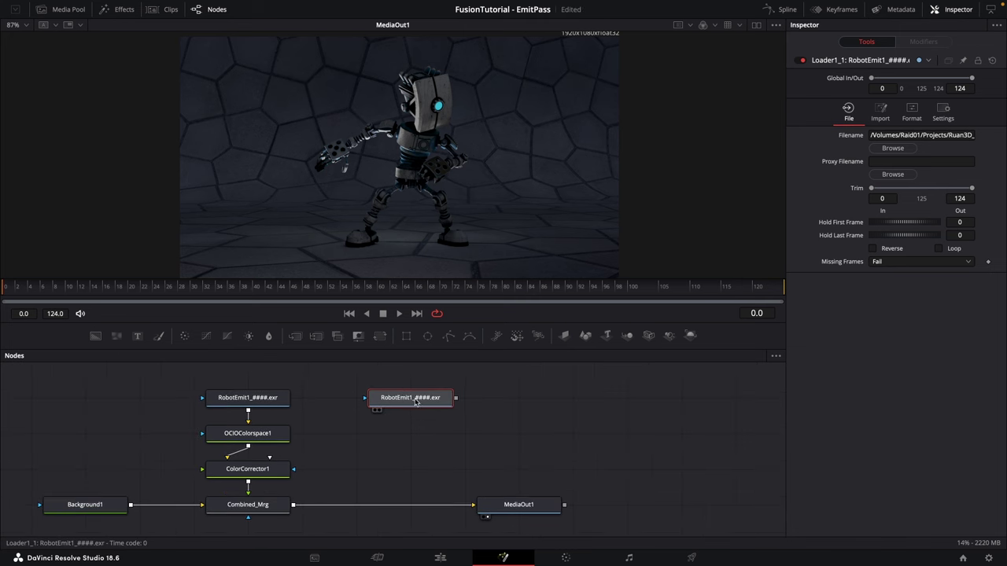
Step: Map the copied loader's red, green and blue channels to ViewLayer.Emit.R, ViewLayer.Emit.G and ViewLayer.Emit.B, and its alpha to None
click(912, 112)
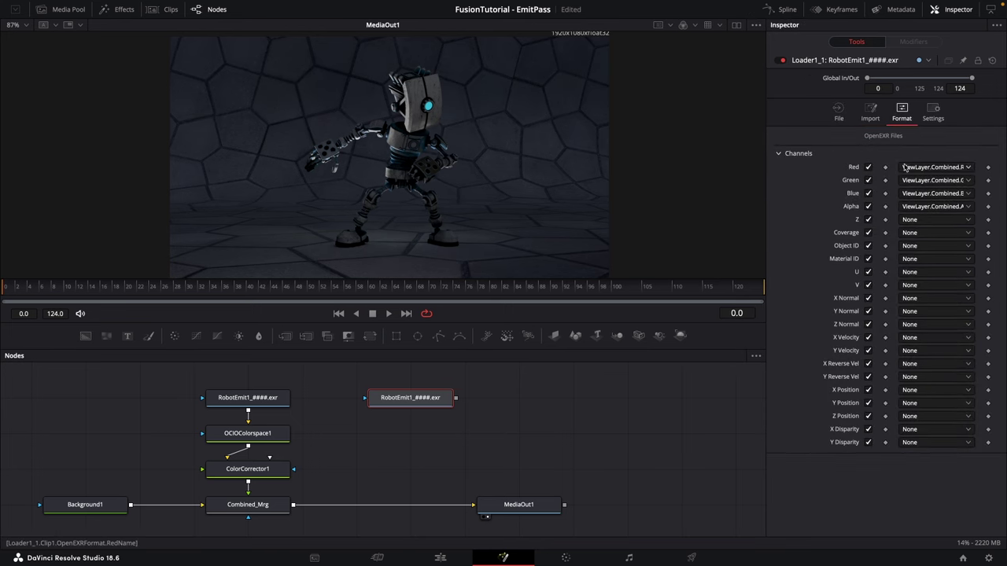
click(948, 167)
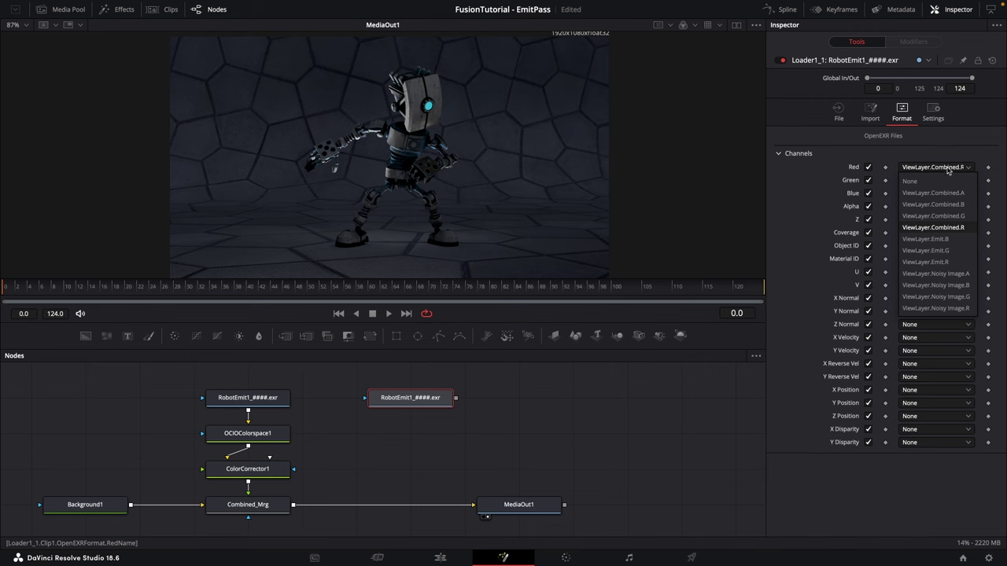
click(933, 264)
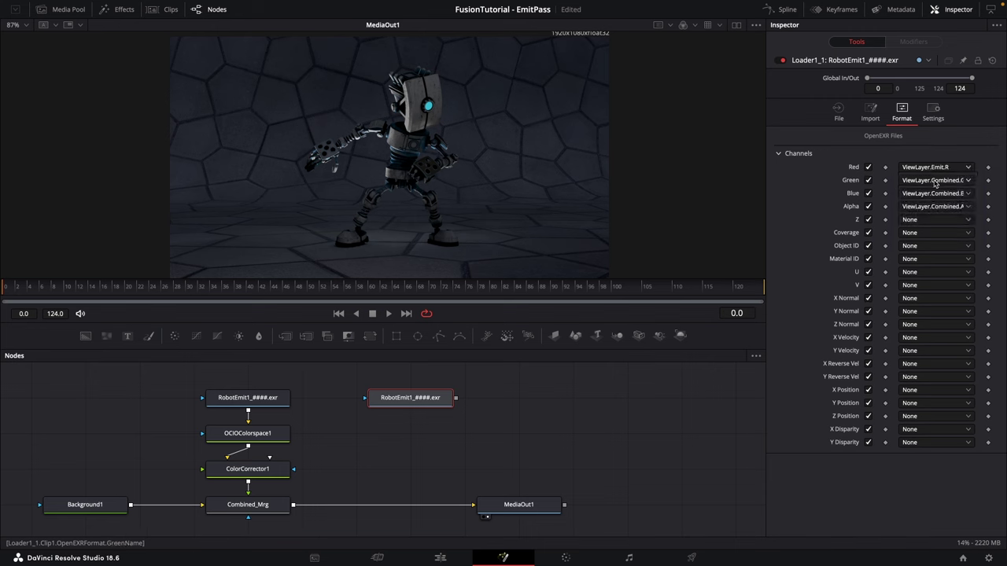
click(935, 184)
click(939, 259)
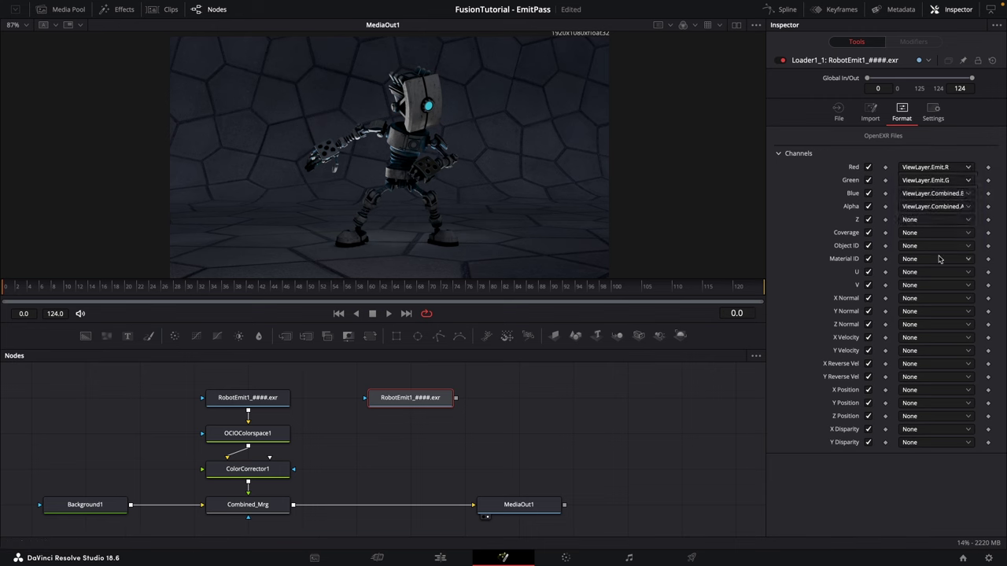
click(934, 195)
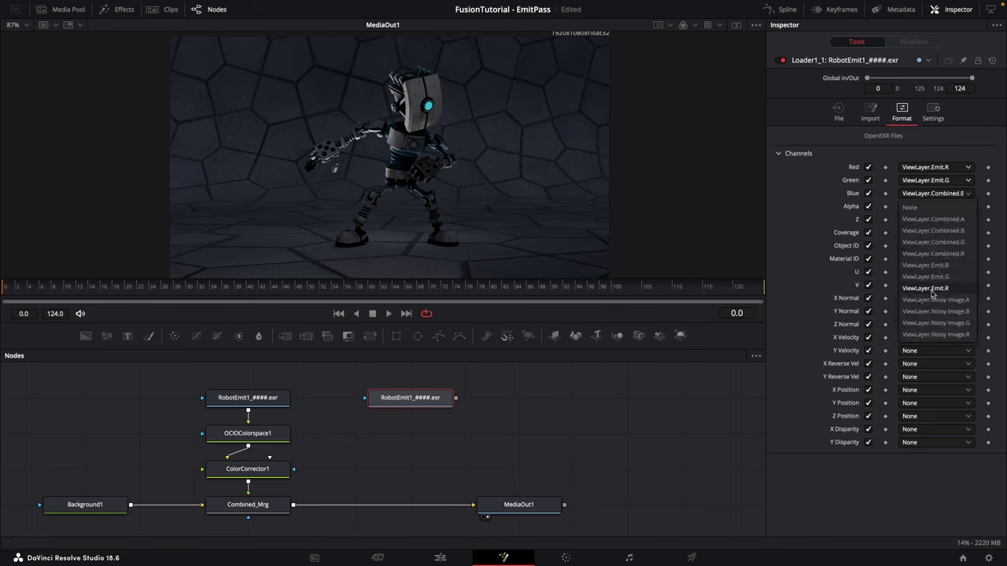
click(934, 267)
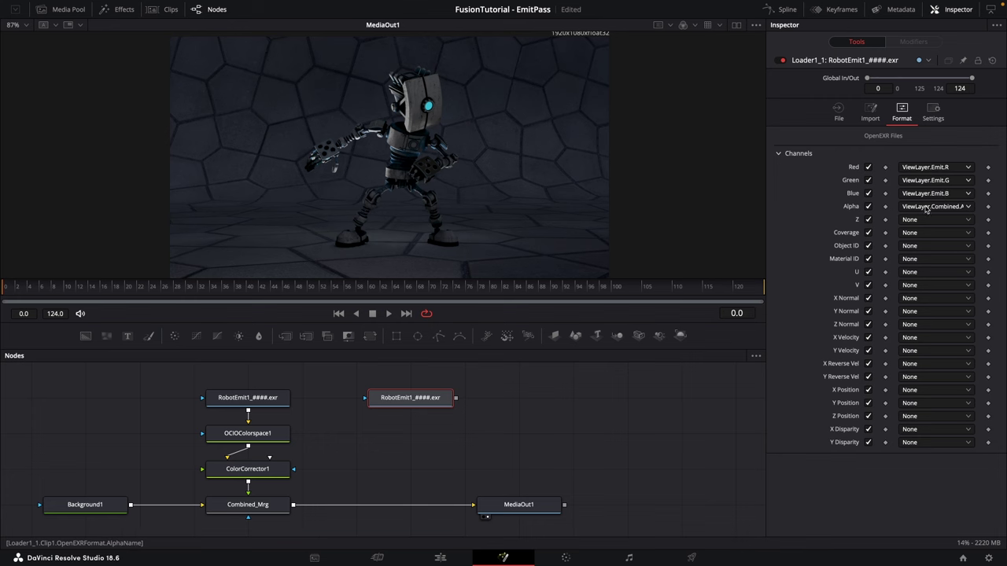
click(926, 208)
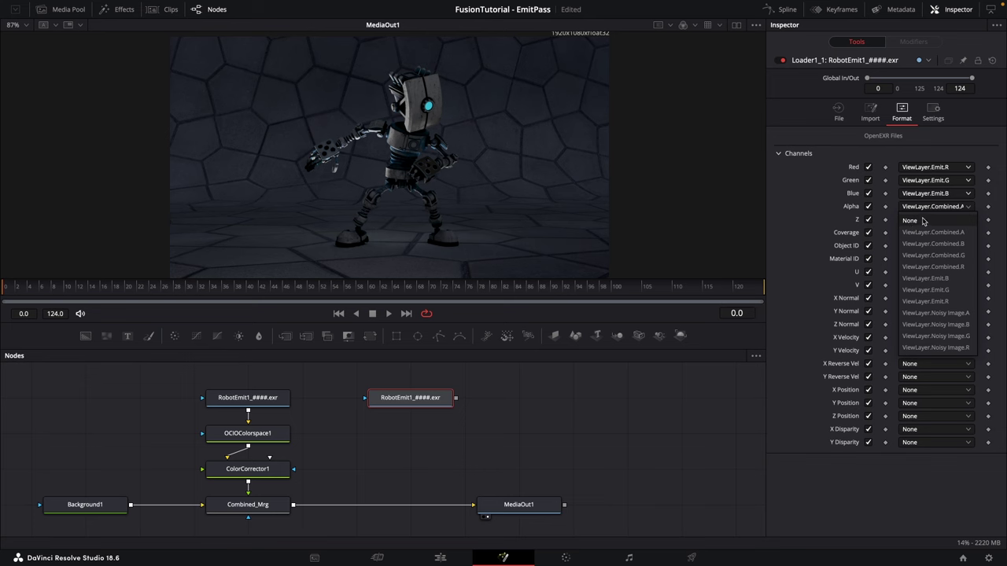
click(924, 222)
Step: Move MediaOut1 farther away from Combined_Mrg and show the emission loader in the viewer
drag(519, 504, 573, 505)
click(423, 400)
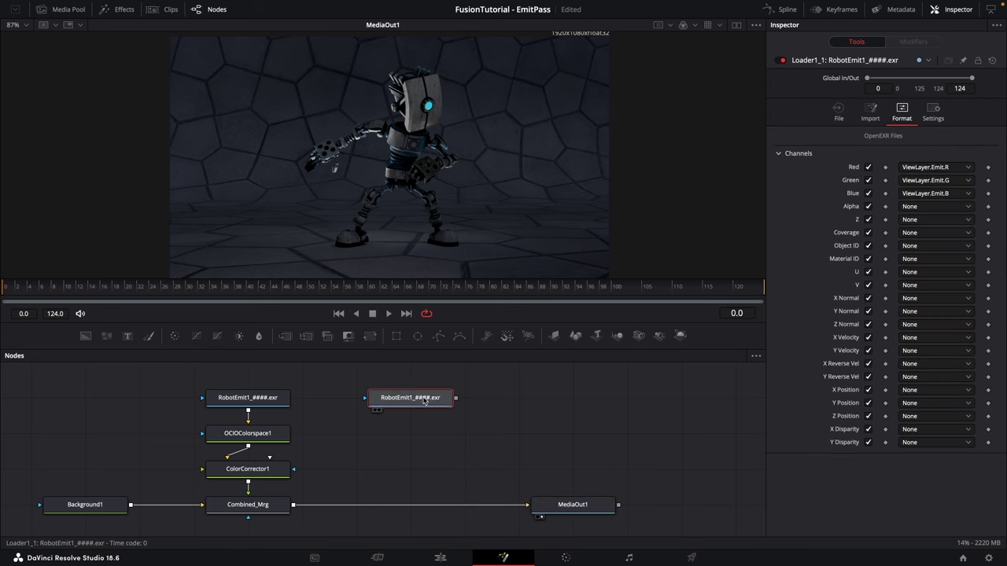
click(376, 410)
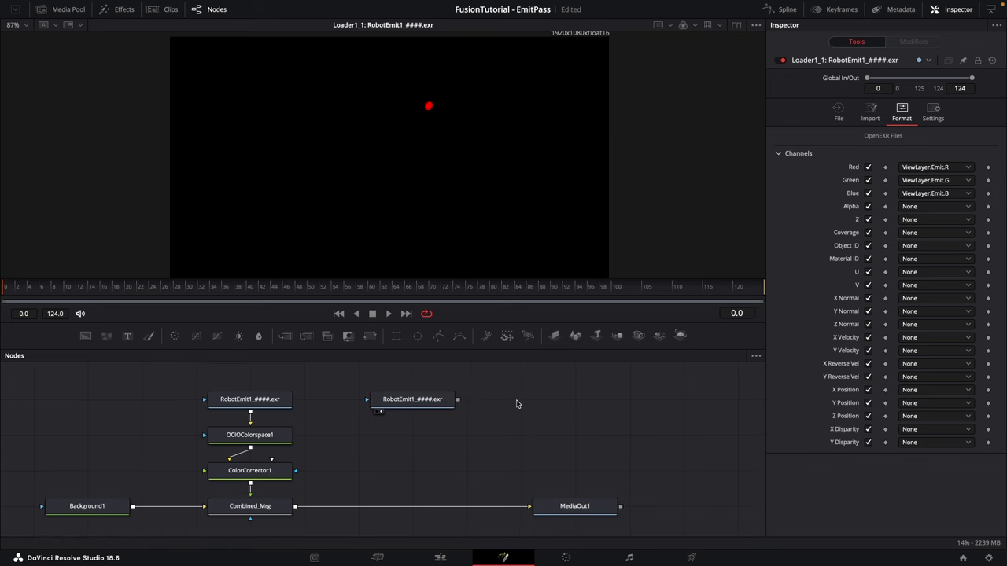
Step: Add a Glow node fed by the emission loader and show its result in the viewer
key(shift+space)
text(glow)
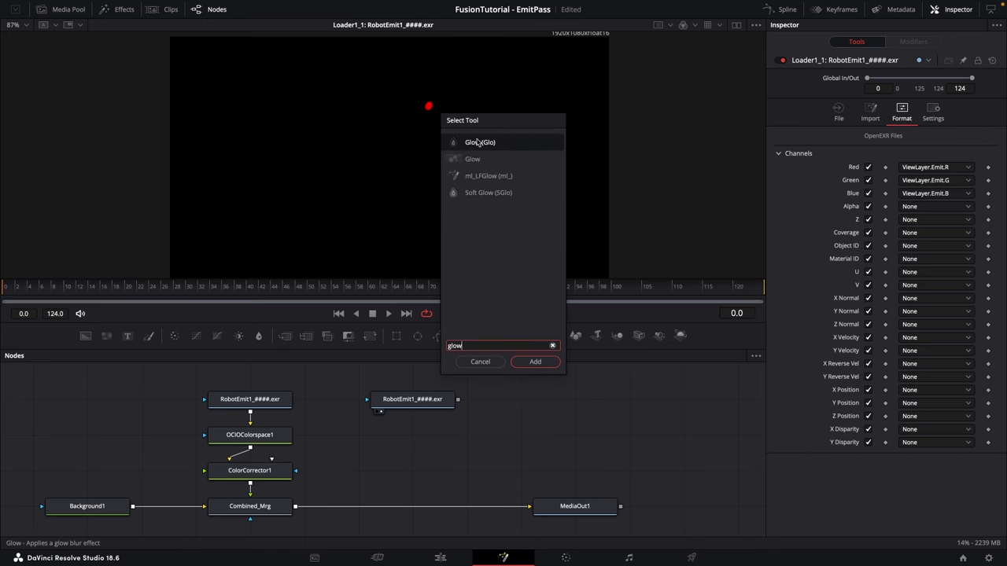
click(535, 362)
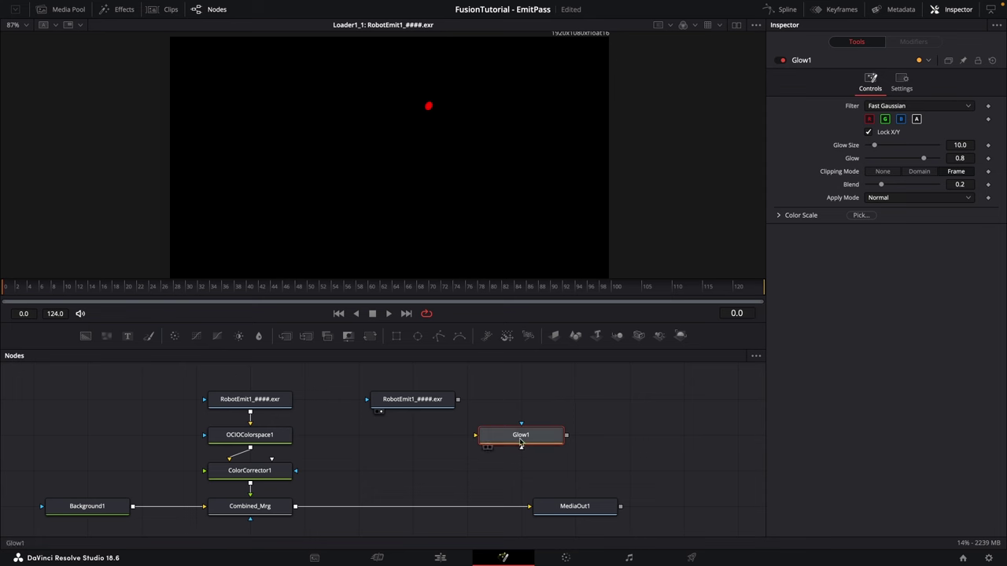
drag(458, 399, 373, 435)
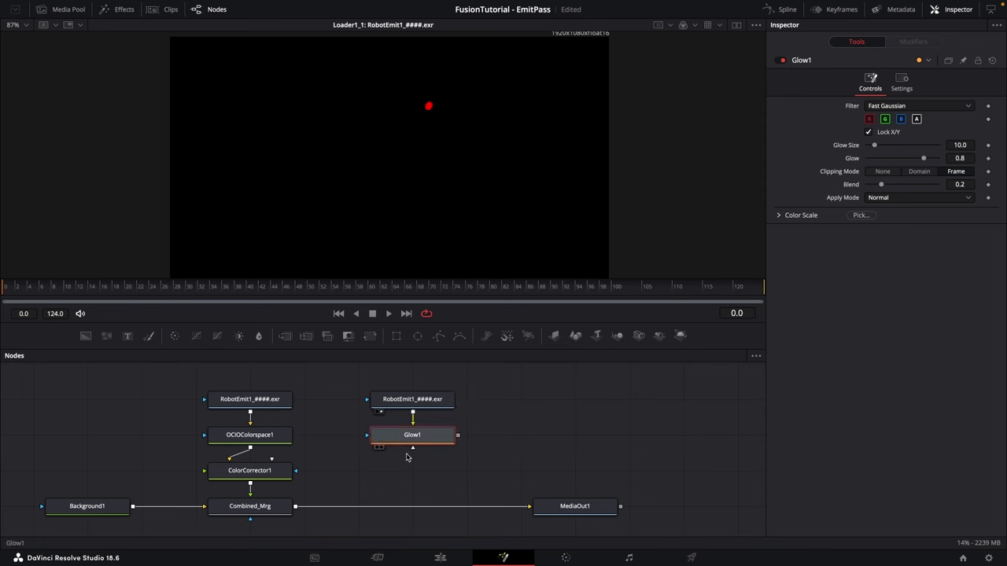
key(1)
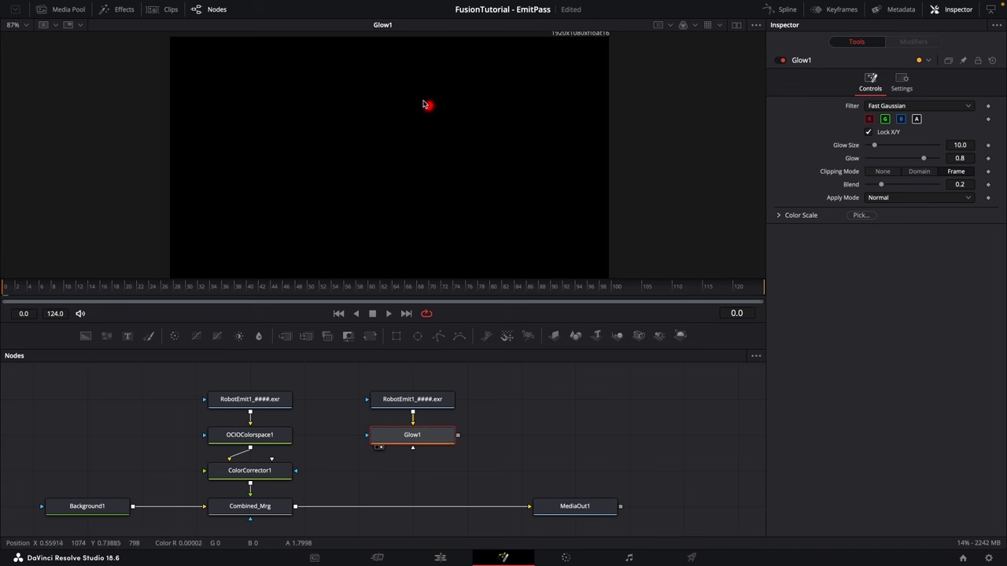
Step: Increase Glow1's glow size to 55.69 and its glow to 0.9687
scroll(427, 117, up, 4)
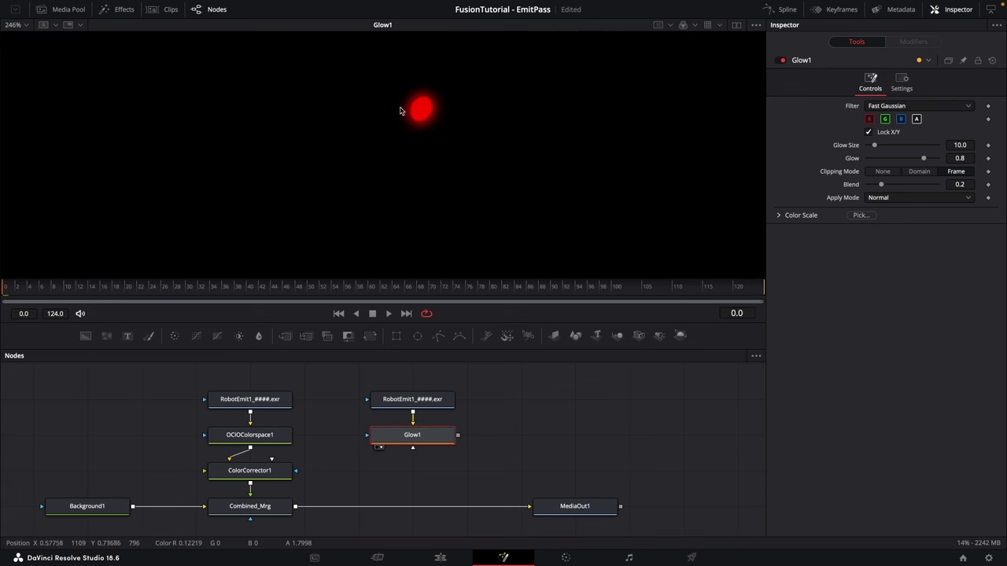
scroll(450, 157, down, 4)
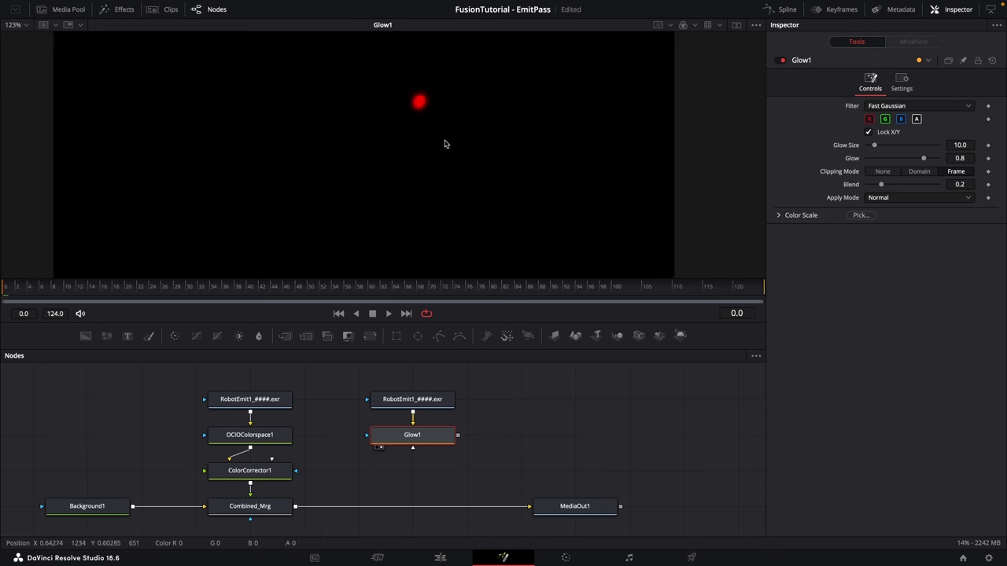
scroll(470, 140, down, 1)
scroll(456, 437, left, 2)
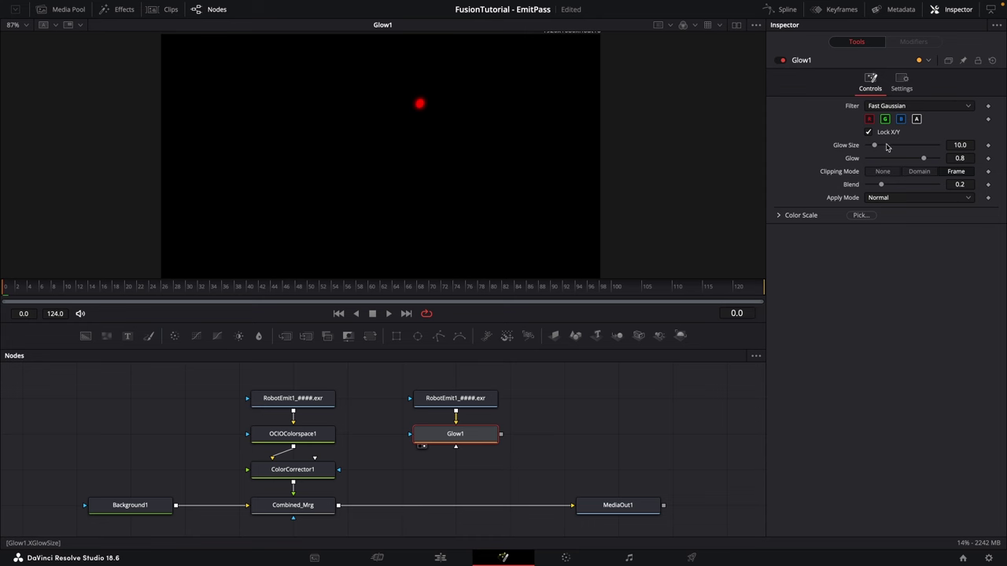
drag(876, 147, 974, 139)
Step: Merge Glow1 over Combined_Mrg ahead of MediaOut1 with the Screen apply mode, and show MediaOut1 in the viewer
drag(514, 444, 393, 502)
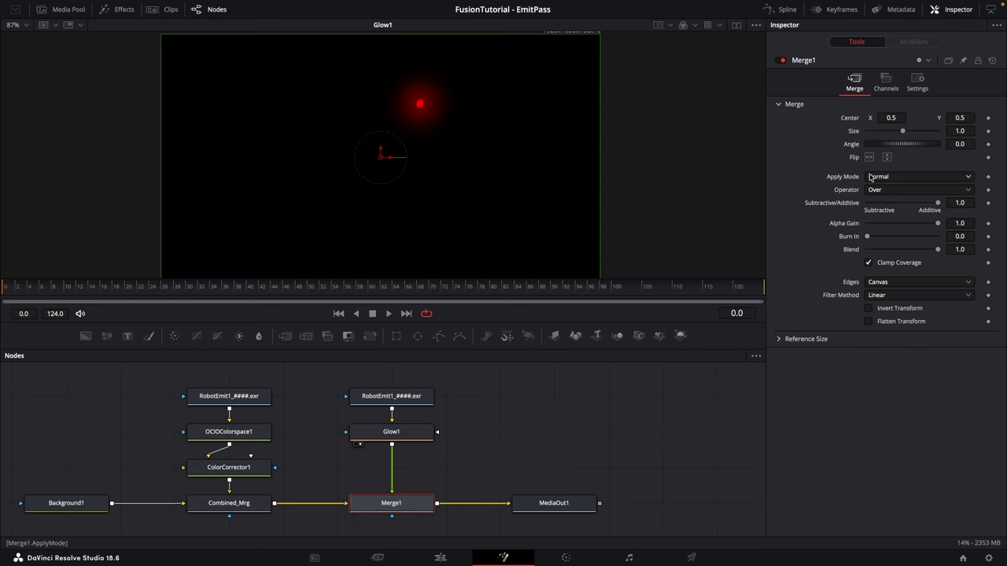
click(894, 177)
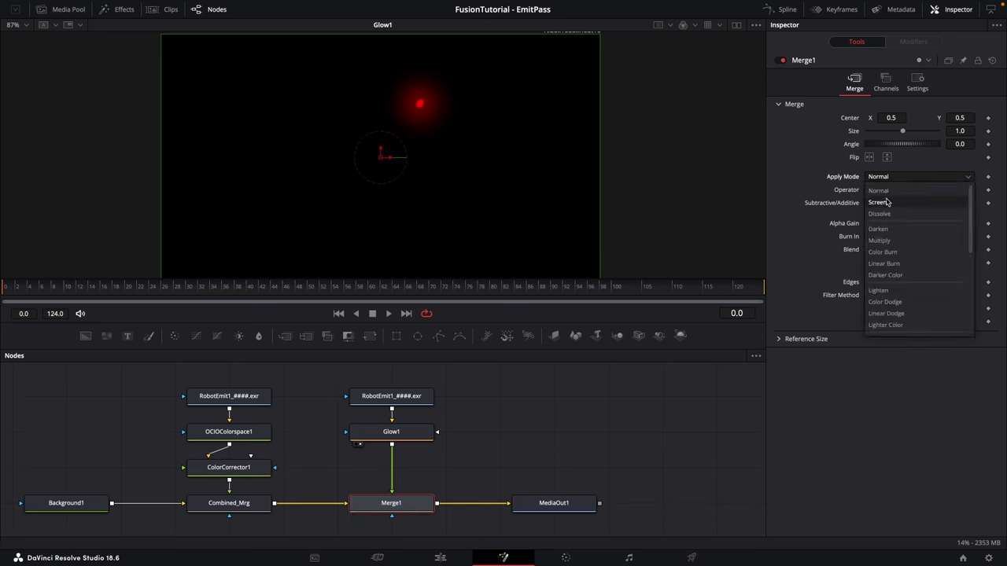
click(889, 202)
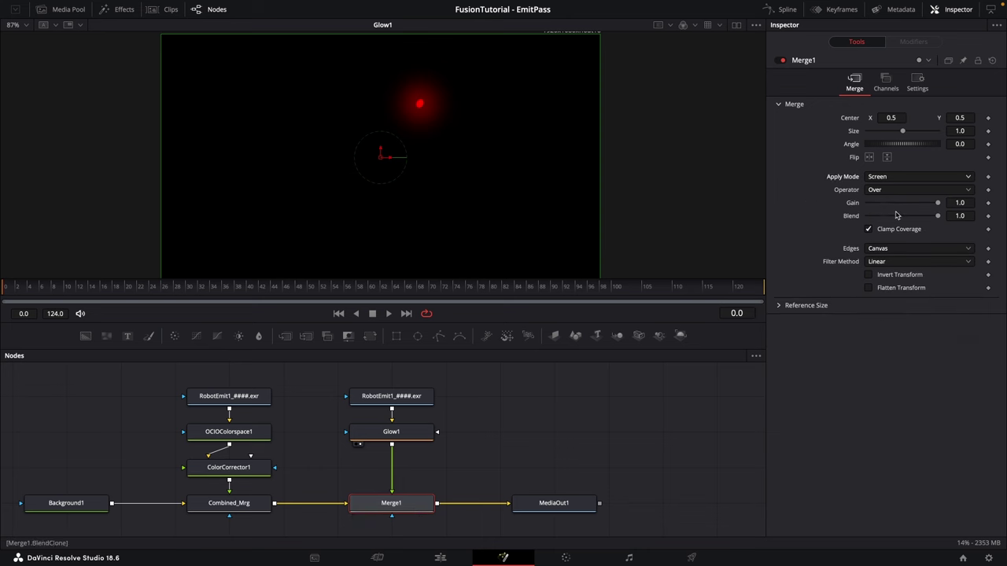
click(565, 499)
key(1)
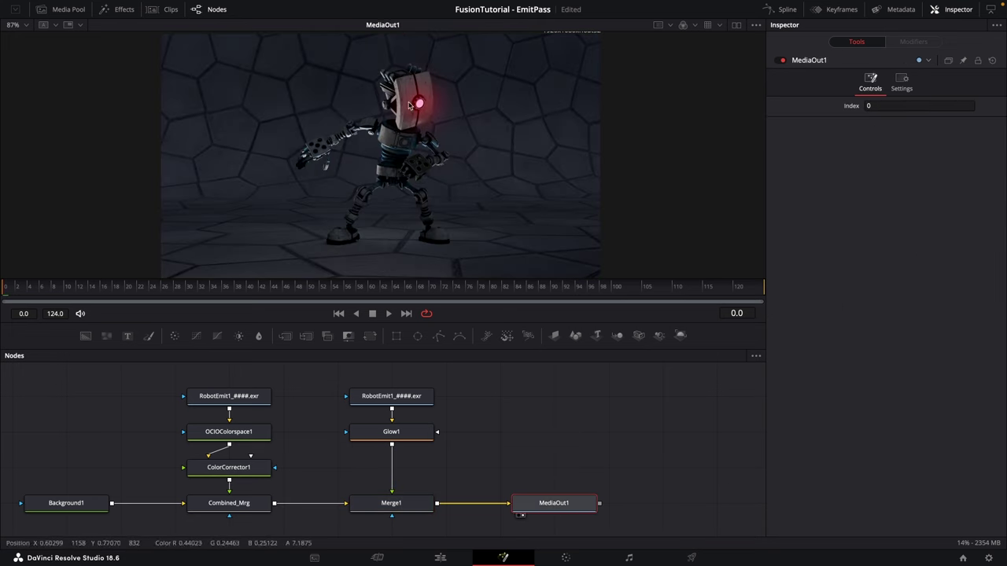
Step: Strengthen the glow around the robot's eye by setting Glow1's glow size to 71.72, glow to 0.9582 and blend to 0.741
drag(439, 123, 428, 139)
scroll(427, 140, up, 4)
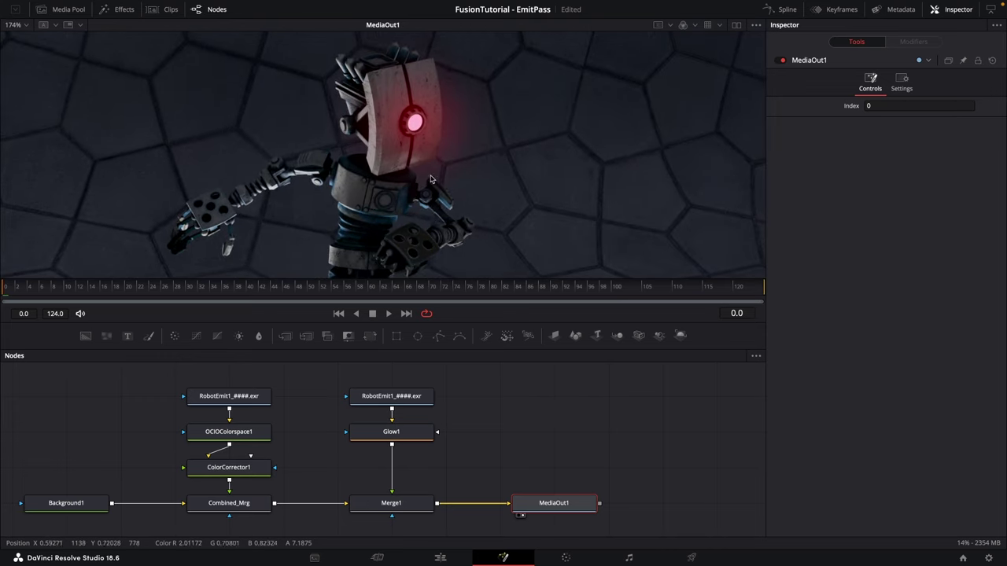
click(400, 436)
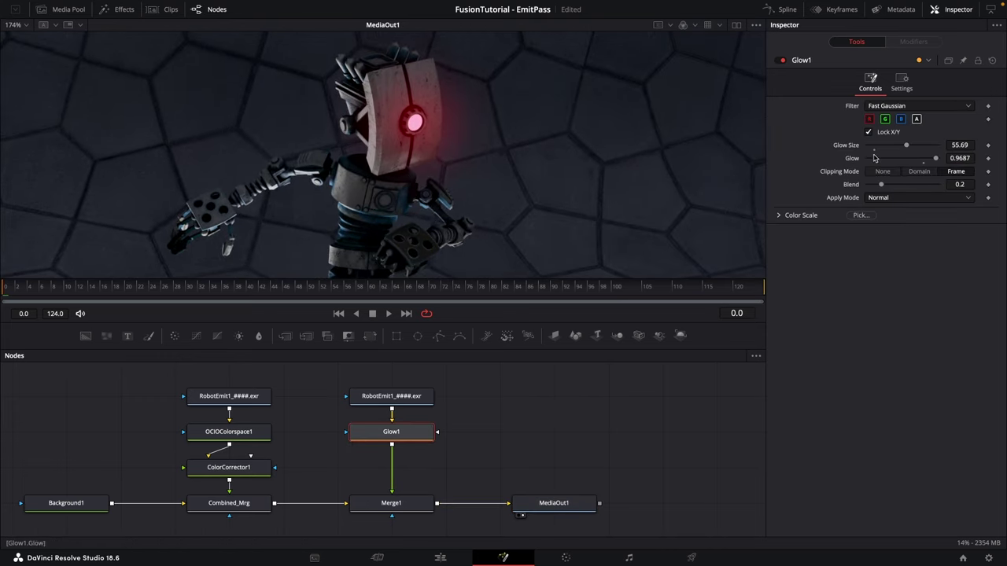
drag(941, 161, 944, 160)
drag(881, 184, 907, 147)
scroll(506, 157, down, 3)
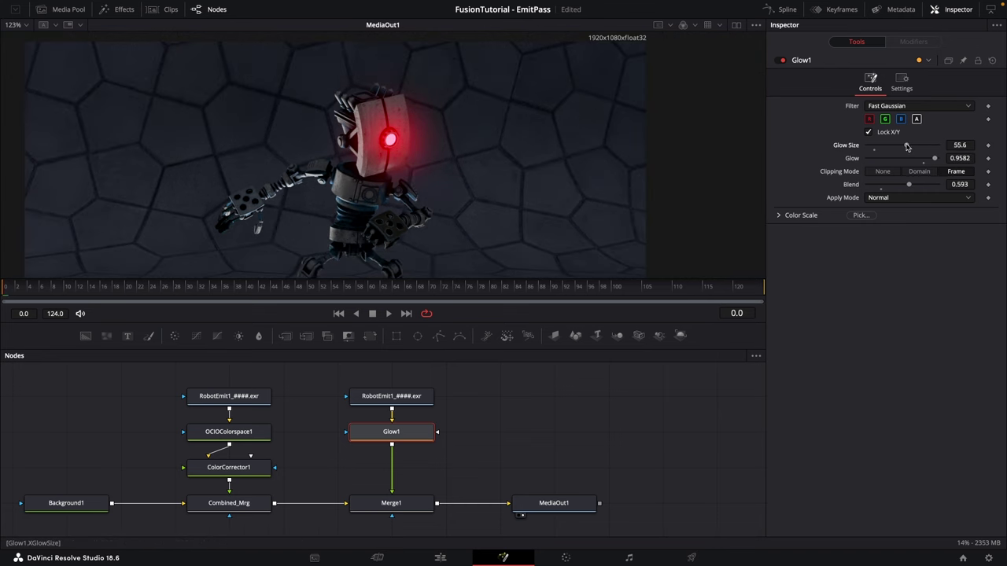
drag(911, 187, 917, 187)
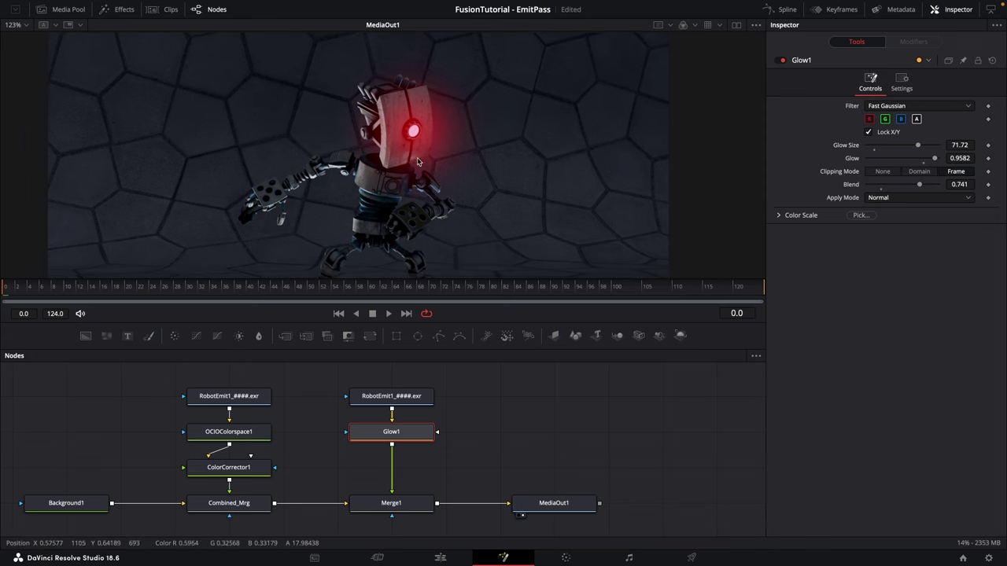
scroll(418, 163, down, 3)
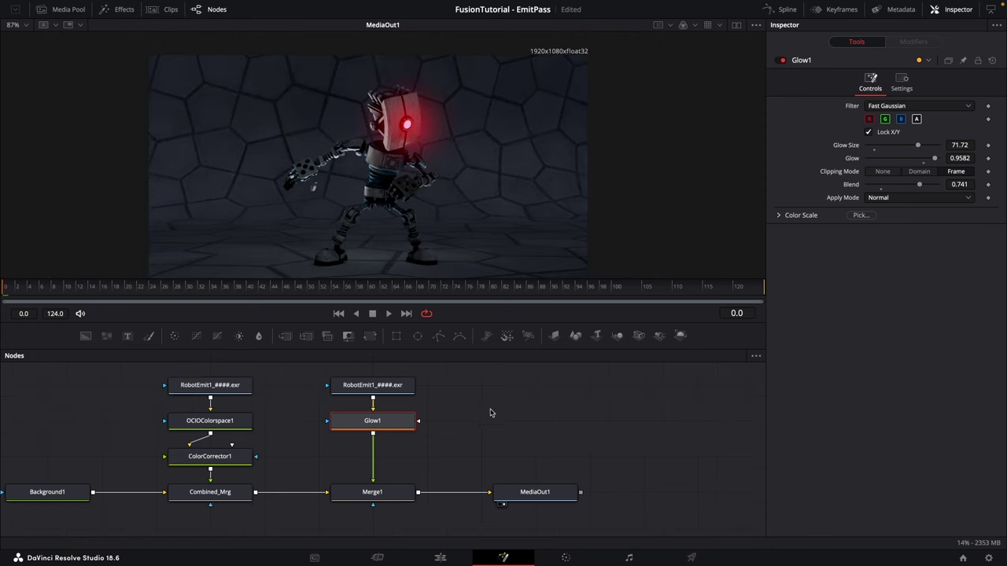
Step: Insert a Soft Glow node between Glow1 and Merge1
key(shift+space)
key(BackSpace)
key(BackSpace)
key(BackSpace)
key(BackSpace)
text(glow)
key(Down)
key(Down)
key(Down)
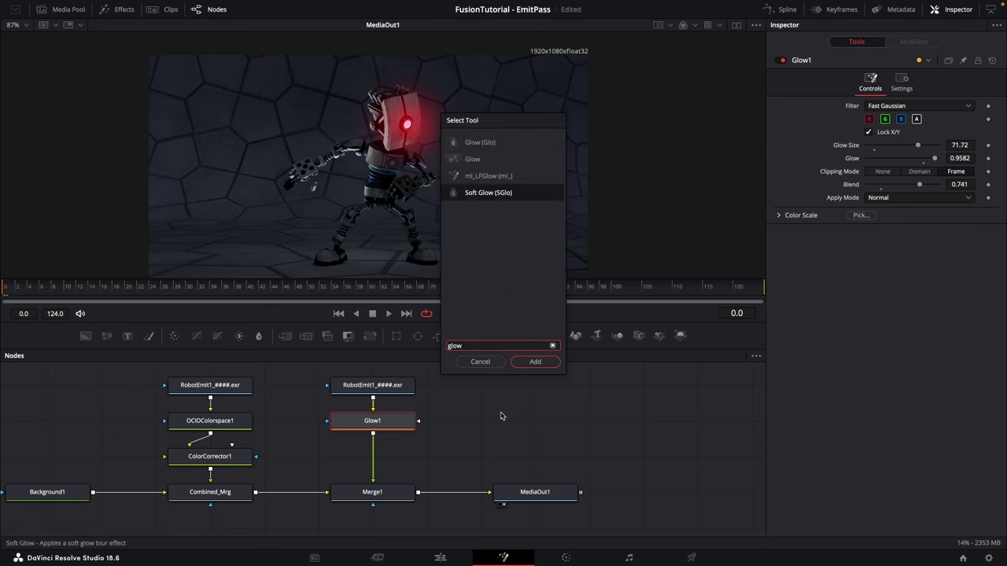
key(Return)
drag(484, 410, 375, 461)
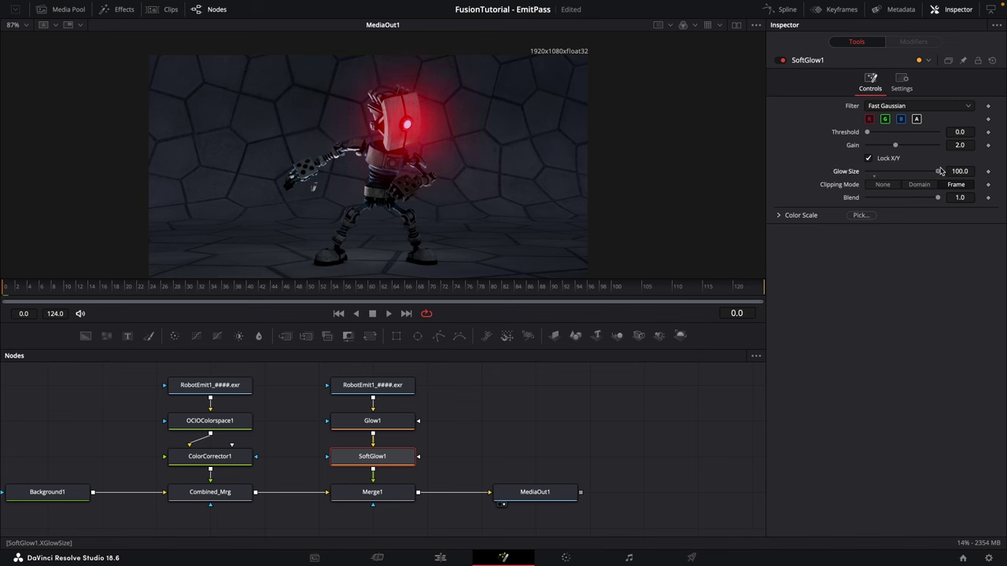
Step: Set SoftGlow1's glow size to 100, threshold to 0.133 and gain to 2.593
drag(920, 171, 940, 171)
drag(870, 135, 873, 134)
drag(896, 148, 904, 147)
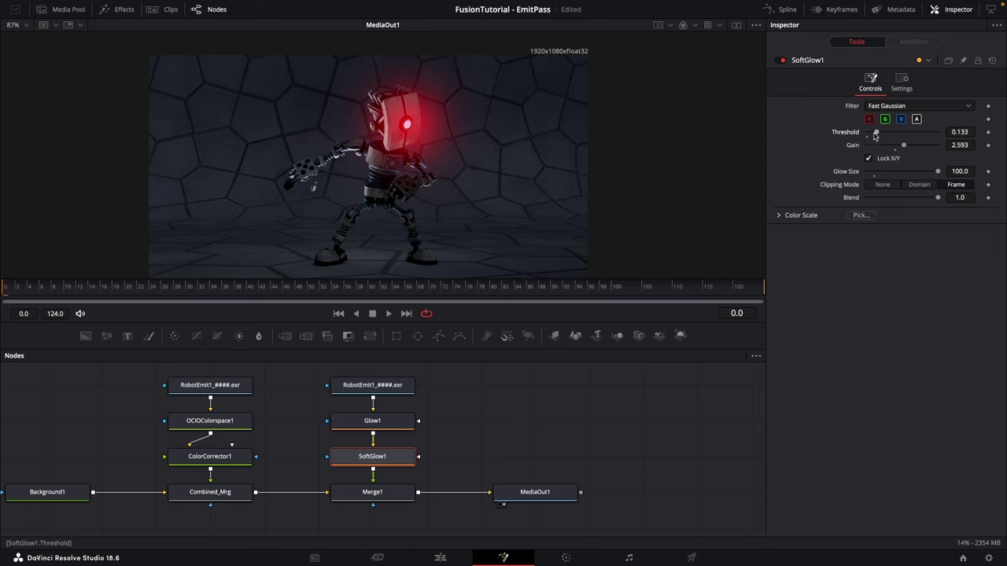
Step: Move the emission loader, Glow1 and SoftGlow1 together farther above Merge1
drag(470, 467, 330, 374)
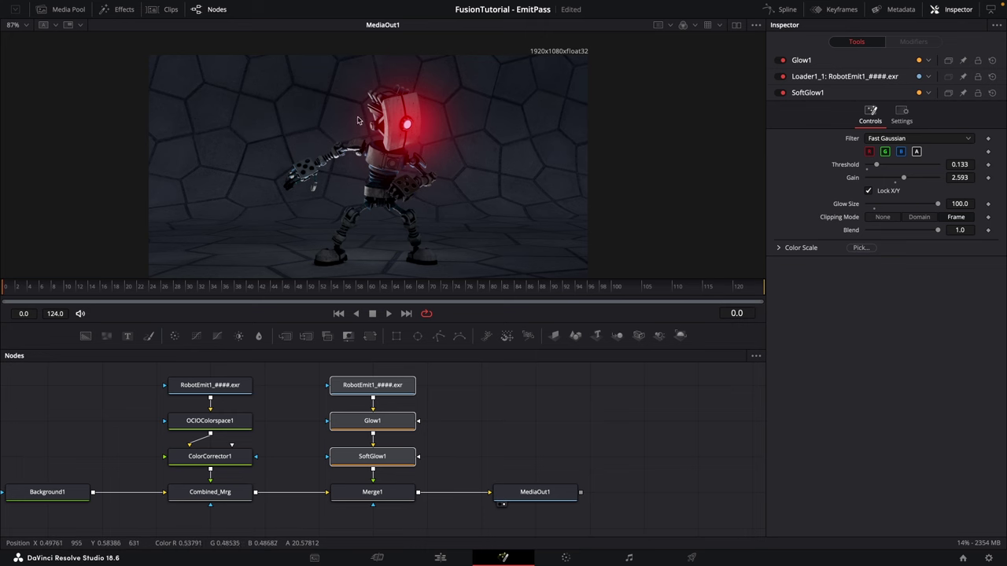
drag(417, 461, 452, 447)
click(525, 430)
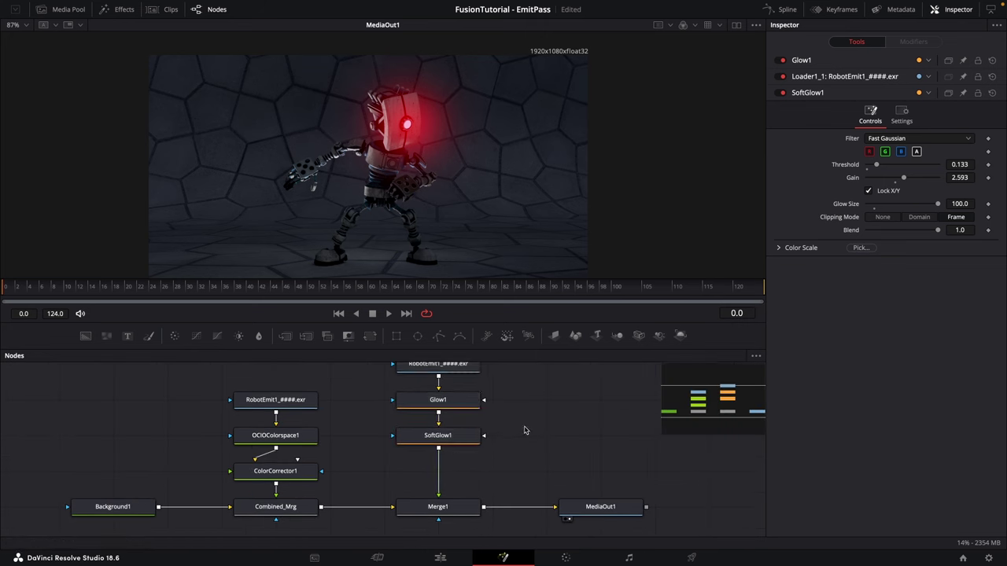
Step: Insert a Color Corrector node between SoftGlow1 and Merge1 and tint the glow green at strength 1.0
scroll(525, 431, up, 1)
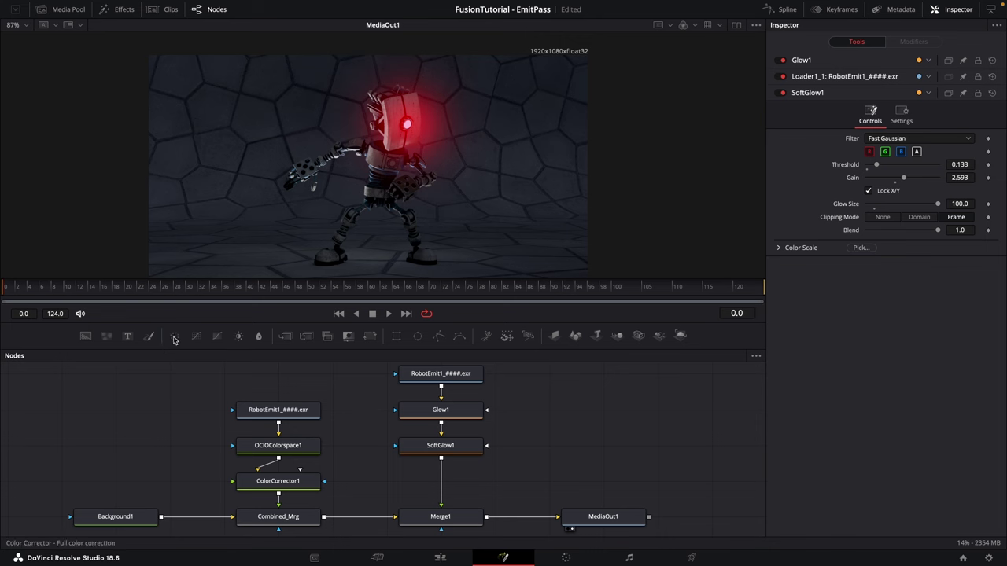
drag(352, 364, 445, 486)
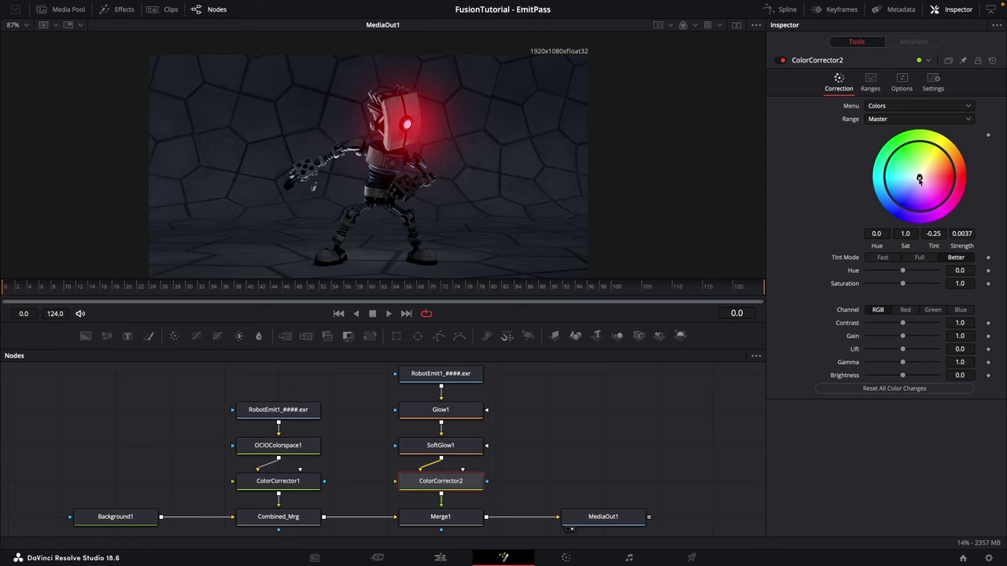
drag(908, 186, 904, 138)
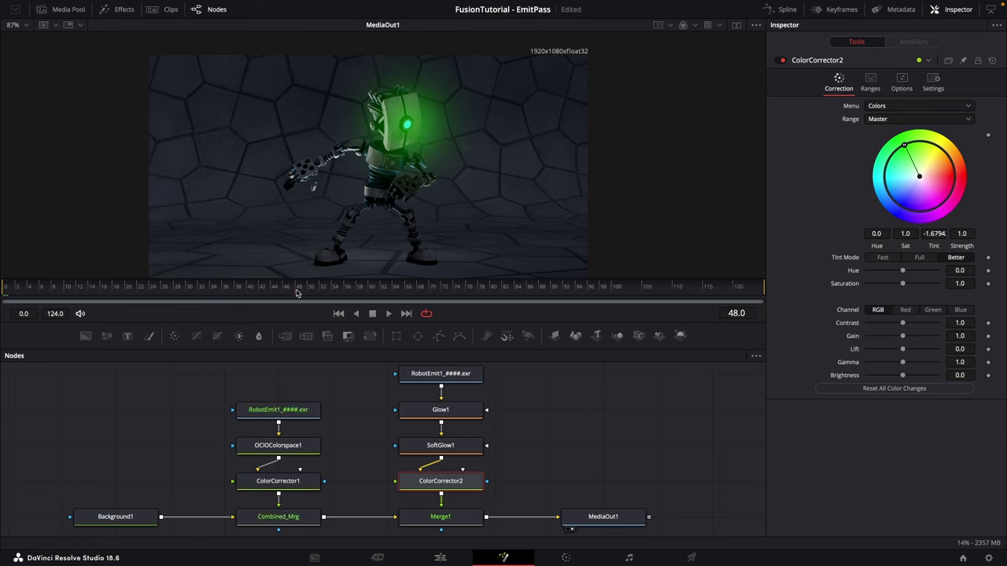
Step: Scrub through the animation to frame 112 to check the tinted eye glow over time
click(149, 303)
drag(149, 304, 690, 285)
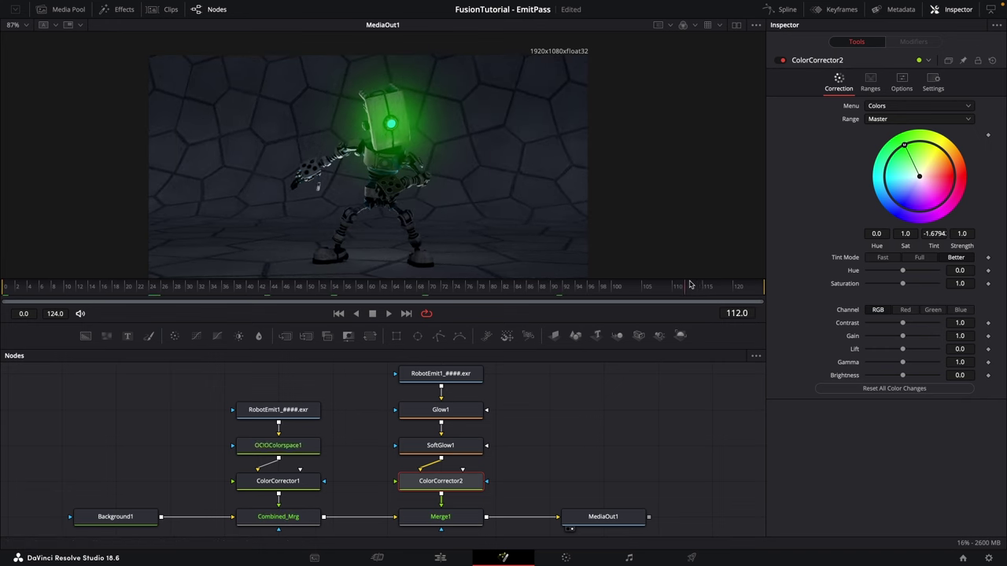